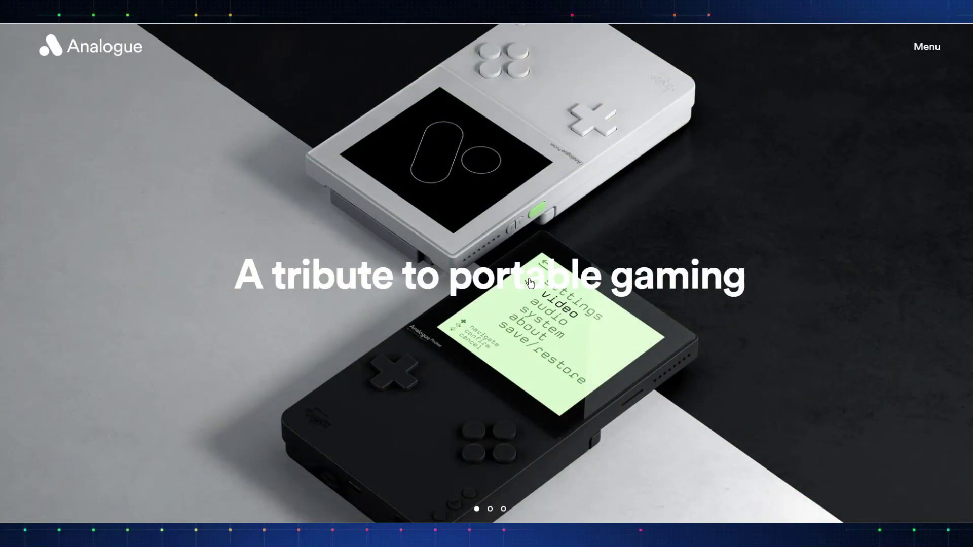
Look through the Analogue Pocket product page, from the display and cartridge sections to the Analogue Dock section.
click(530, 282)
scroll(525, 284, down, 4)
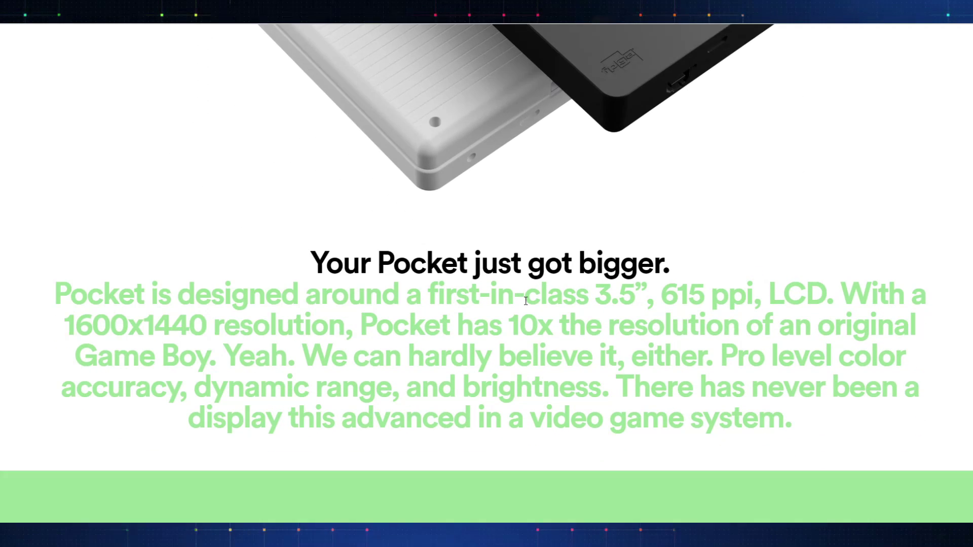
scroll(525, 303, down, 5)
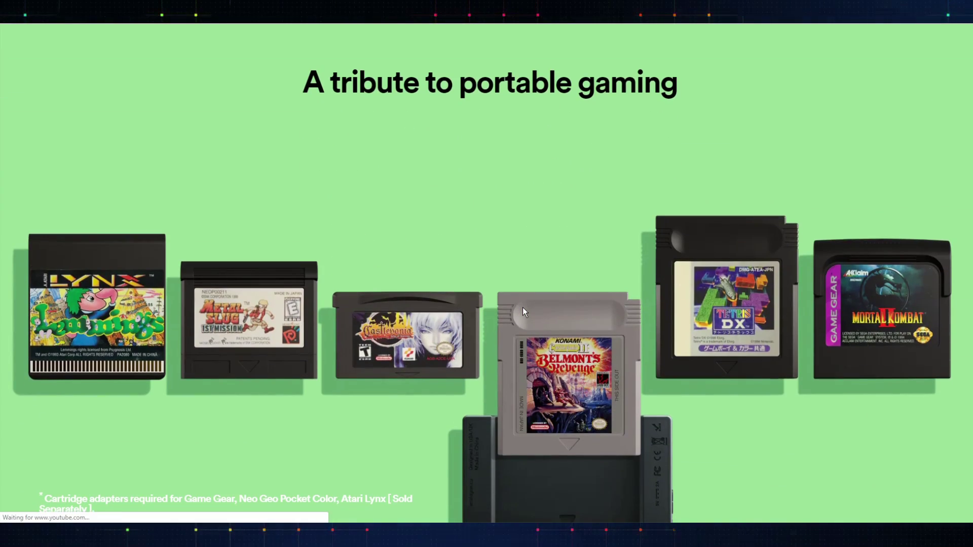
scroll(522, 307, down, 1)
scroll(522, 308, down, 10)
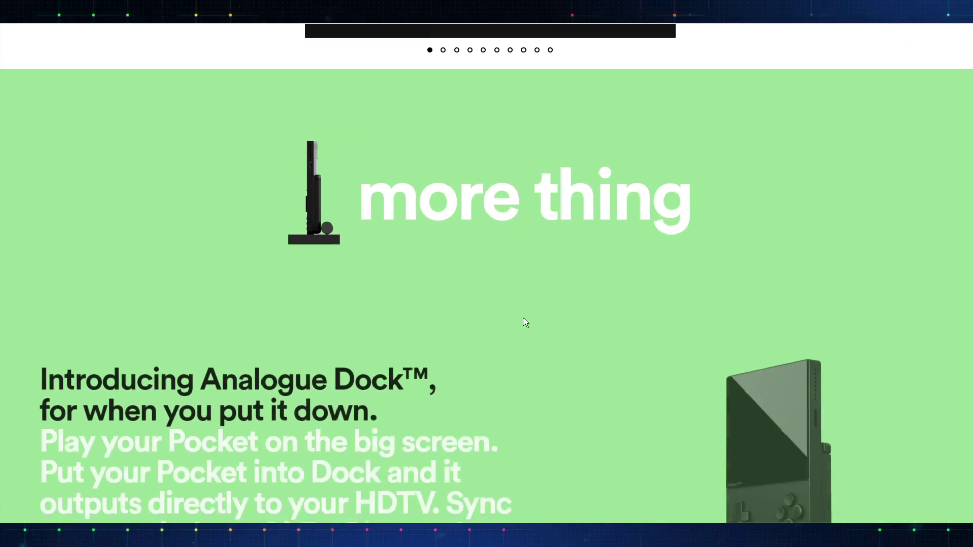
scroll(523, 318, down, 7)
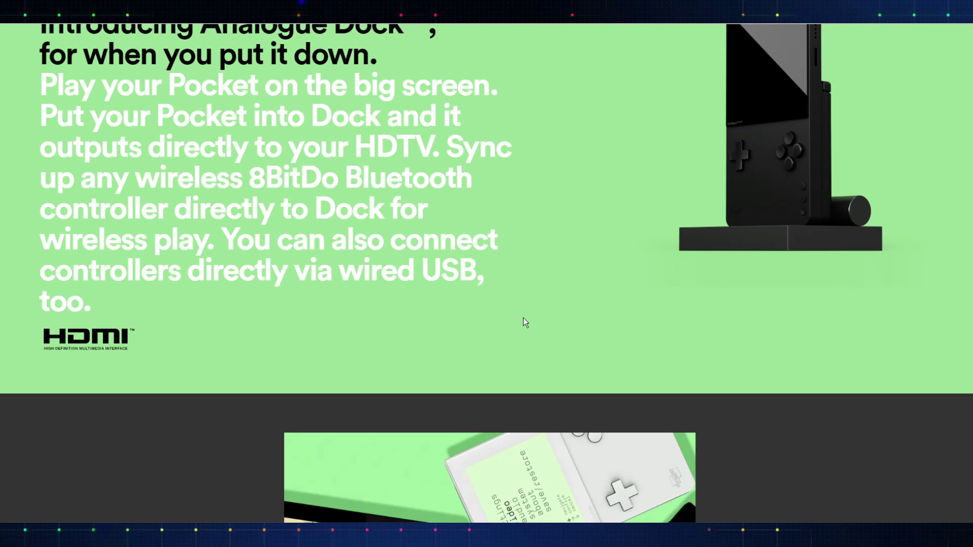
scroll(523, 318, down, 4)
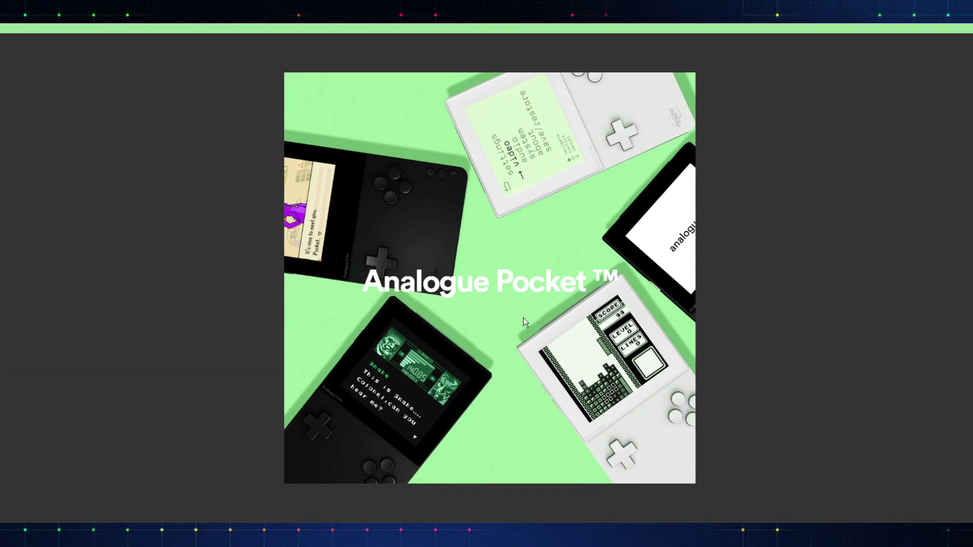
scroll(523, 318, down, 3)
Look over the videos in the MiSTer FPGA playlist on YouTube.
scroll(523, 318, down, 8)
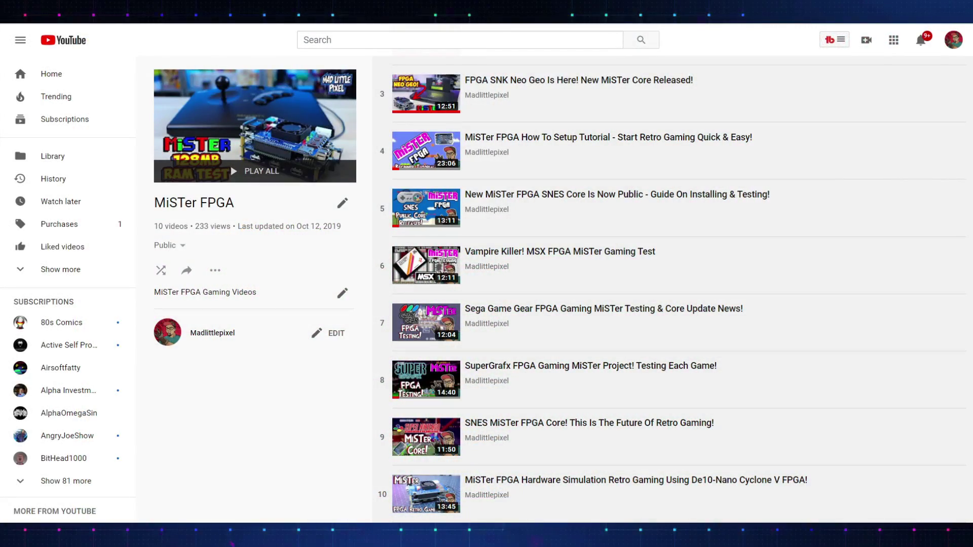
scroll(679, 294, up, 3)
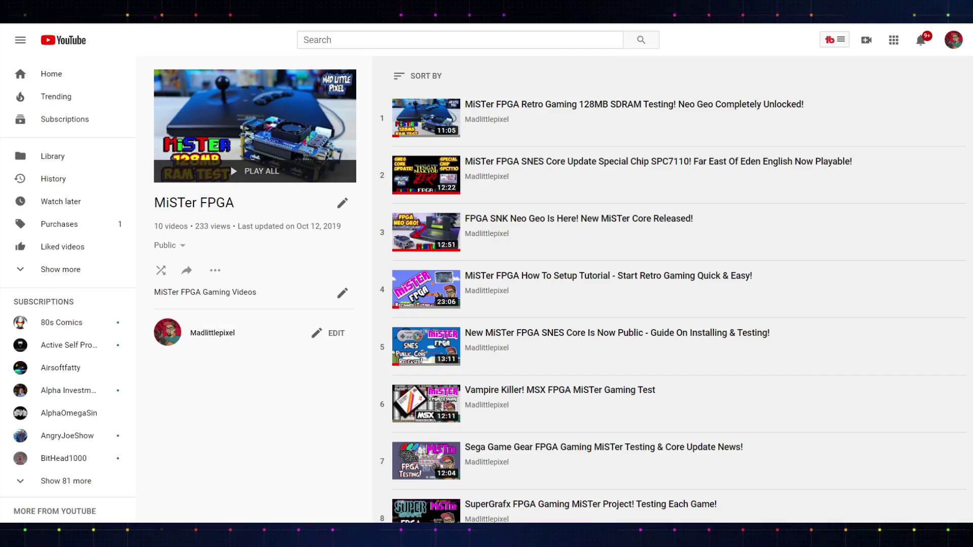
scroll(679, 293, down, 1)
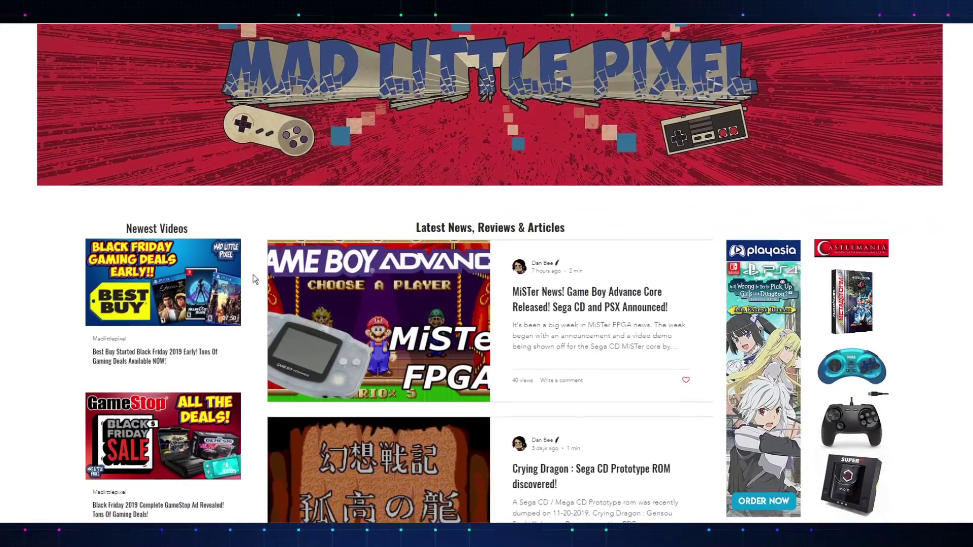
Browse the Mad Little Pixel home page and open the article about the MiSTer Game Boy Advance core release.
scroll(253, 278, down, 10)
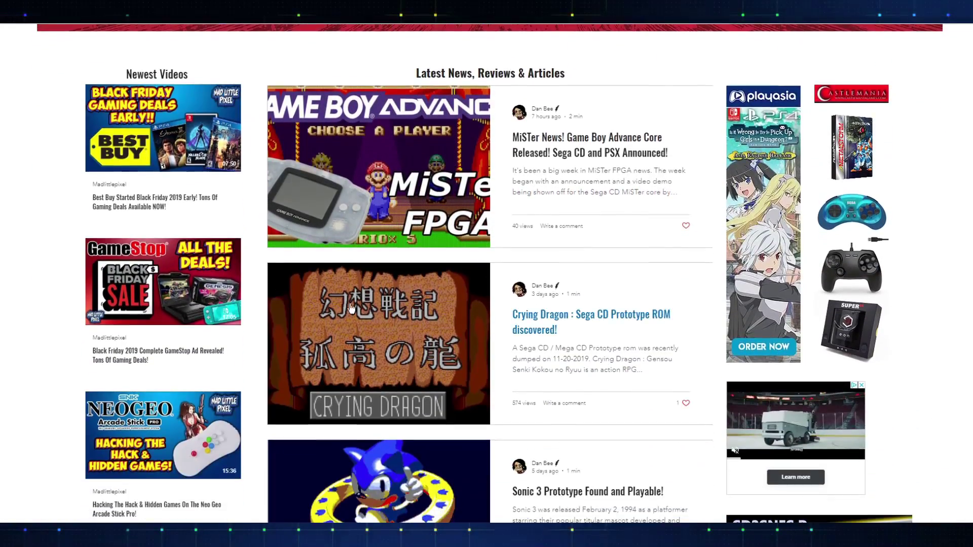
scroll(514, 405, down, 15)
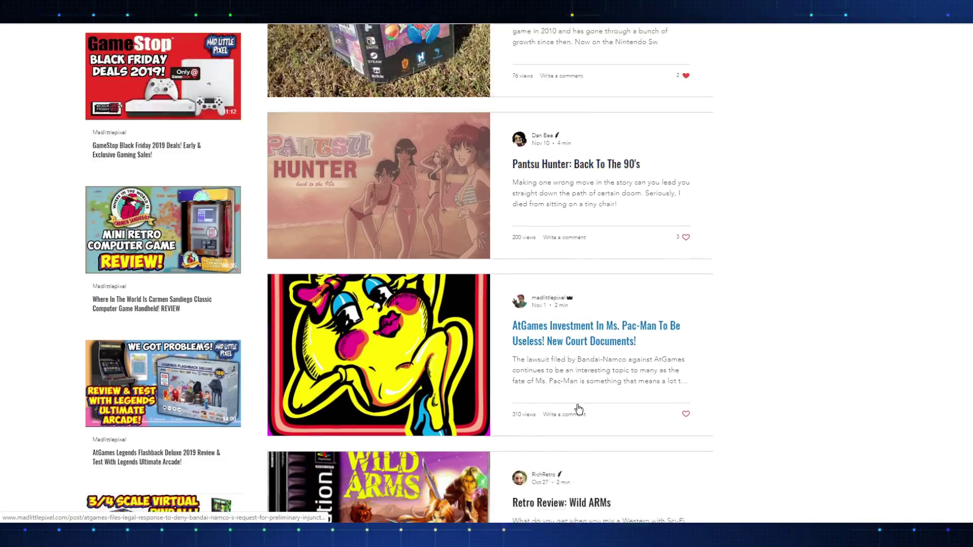
scroll(585, 409, up, 18)
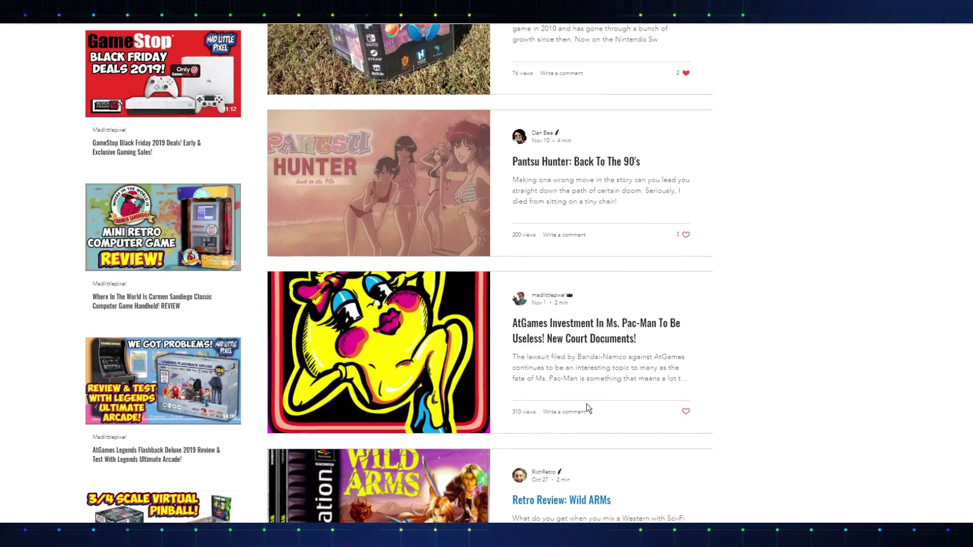
scroll(585, 410, up, 7)
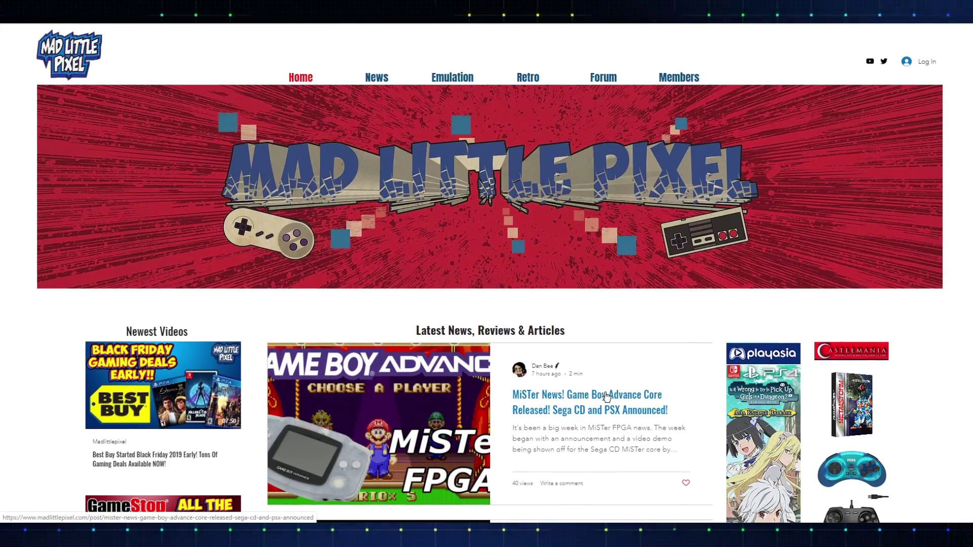
click(606, 397)
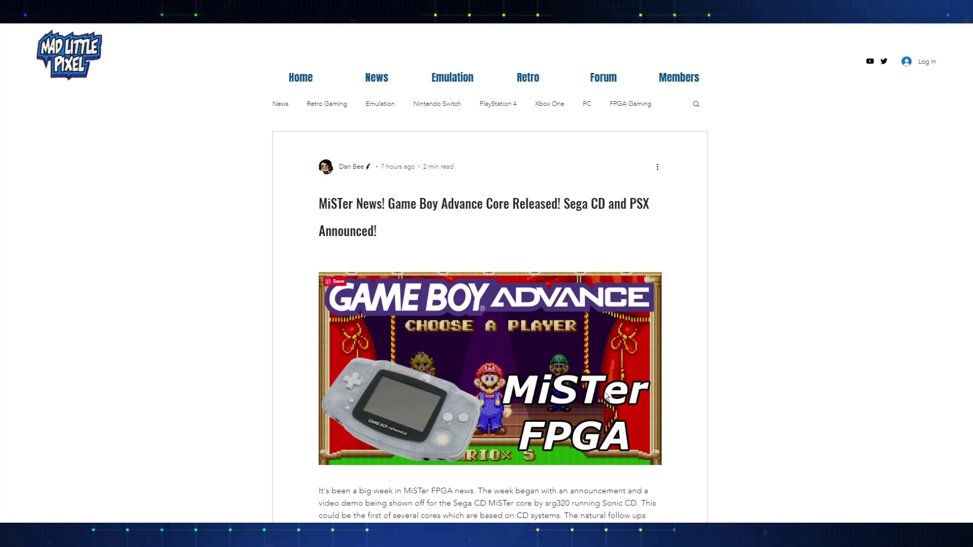
Read through the MiSTer Game Boy Advance core article down to its GitHub link and recent posts.
scroll(774, 317, down, 8)
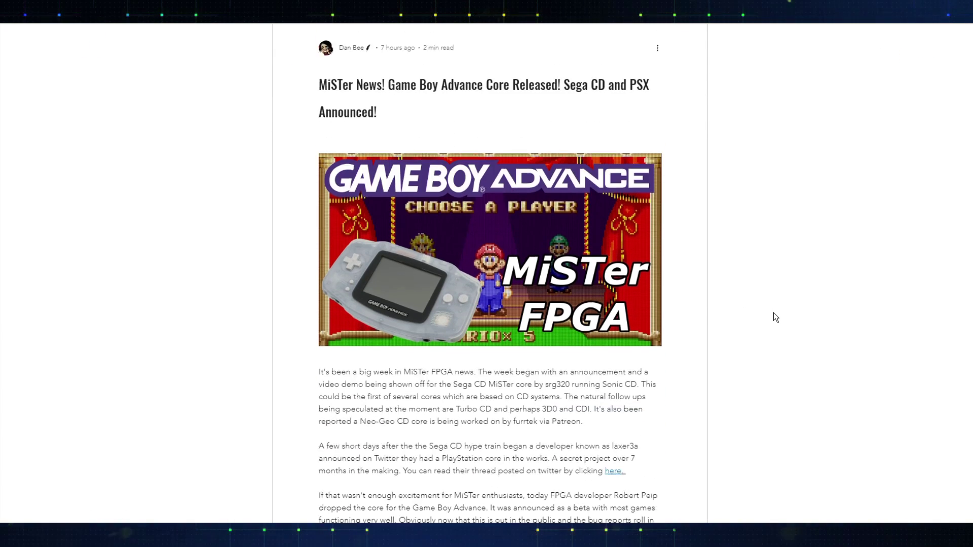
scroll(772, 324, down, 13)
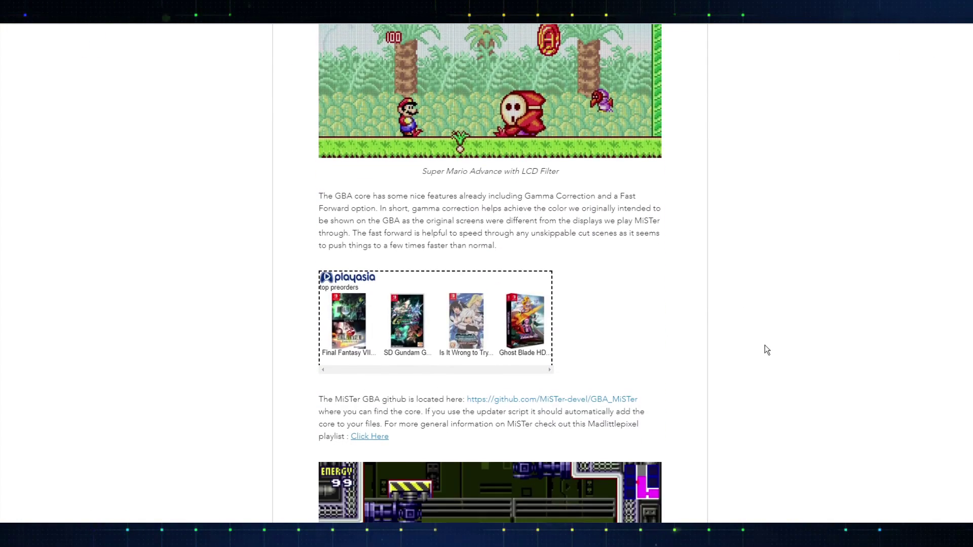
scroll(768, 344, down, 6)
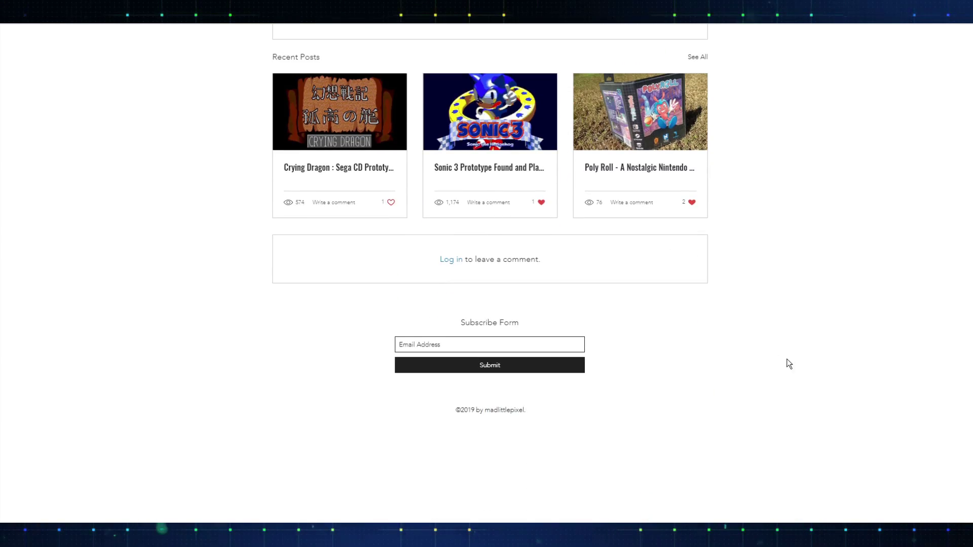
scroll(786, 362, up, 16)
scroll(799, 365, up, 10)
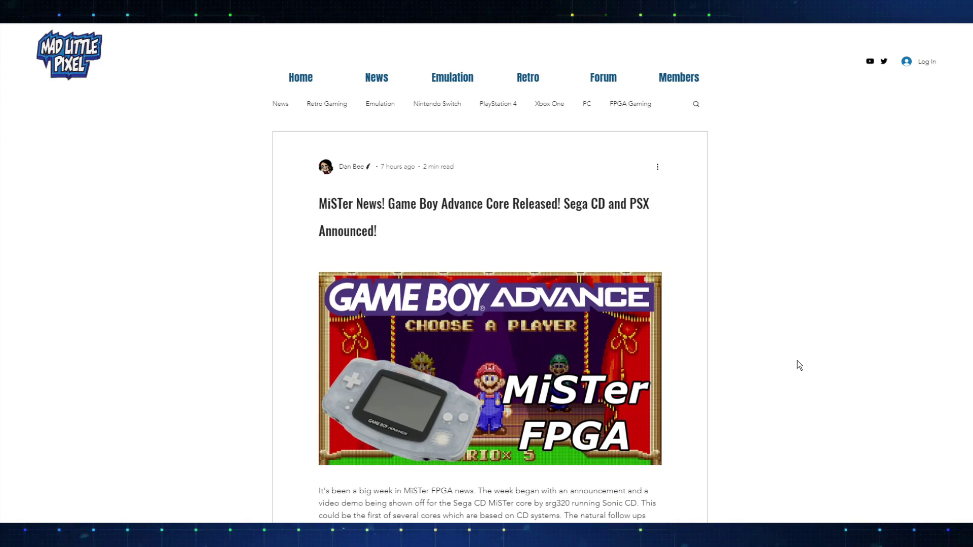
Visit the Members, Home and Emulation pages of the Mad Little Pixel site.
click(695, 76)
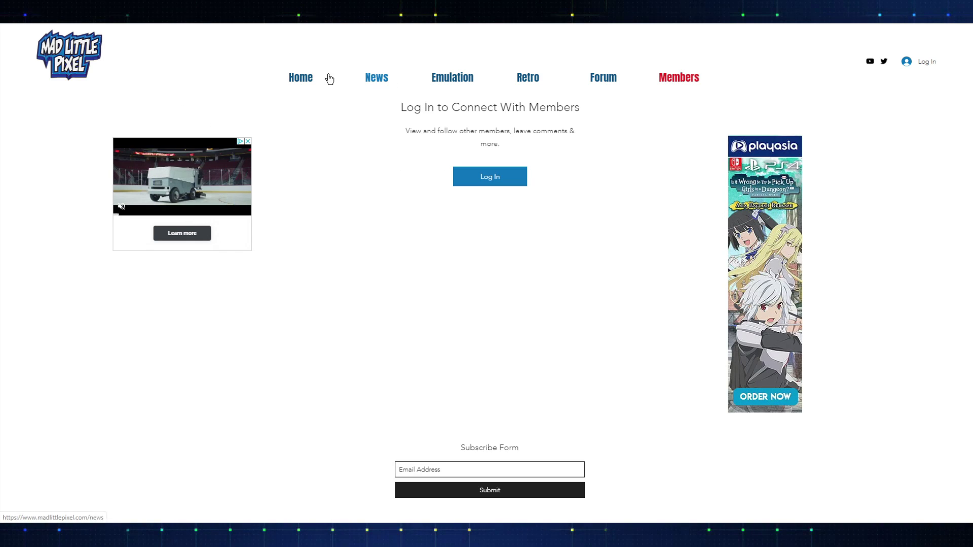
click(325, 80)
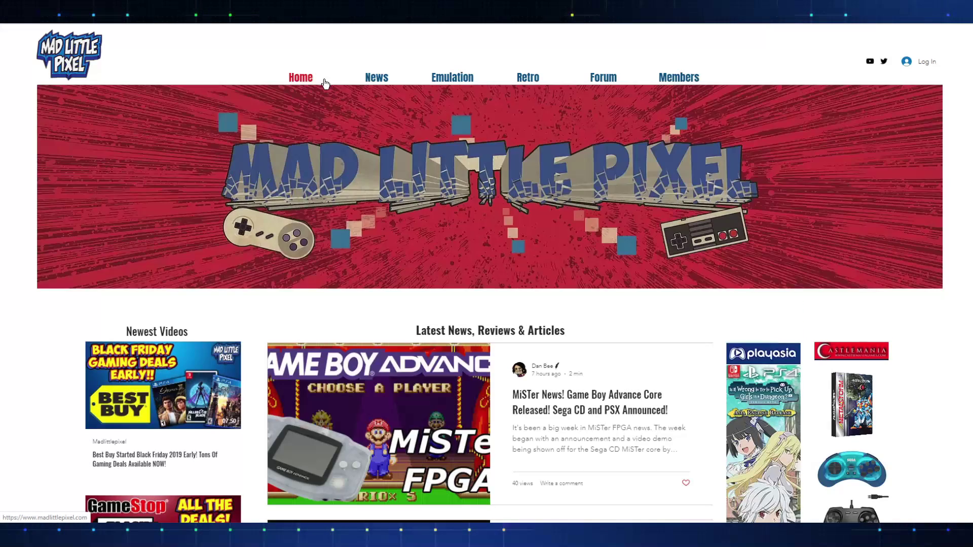
click(462, 77)
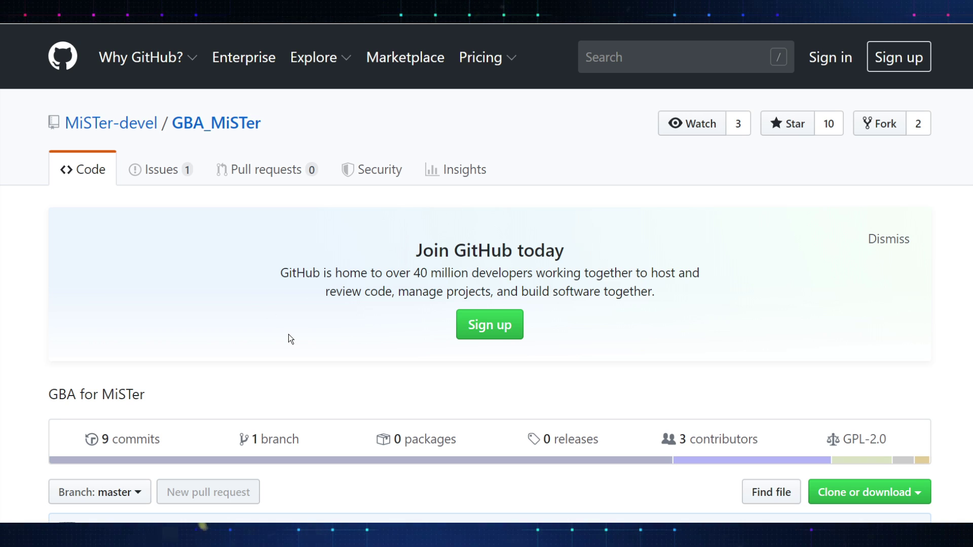
Look over the file list of the GBA_MiSTer repository on GitHub, down to the README's hardware requirements.
scroll(288, 333, down, 2)
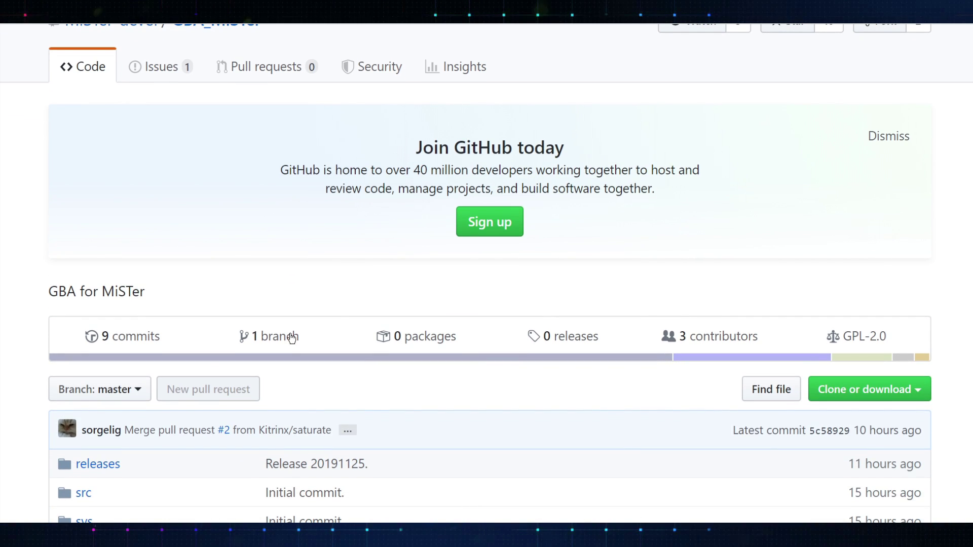
scroll(348, 281, down, 2)
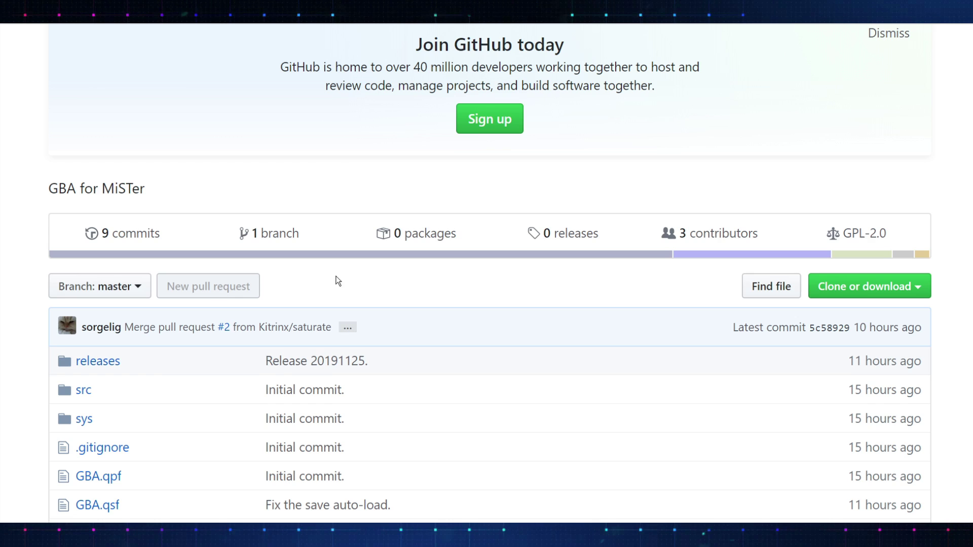
scroll(338, 280, down, 3)
scroll(370, 282, up, 1)
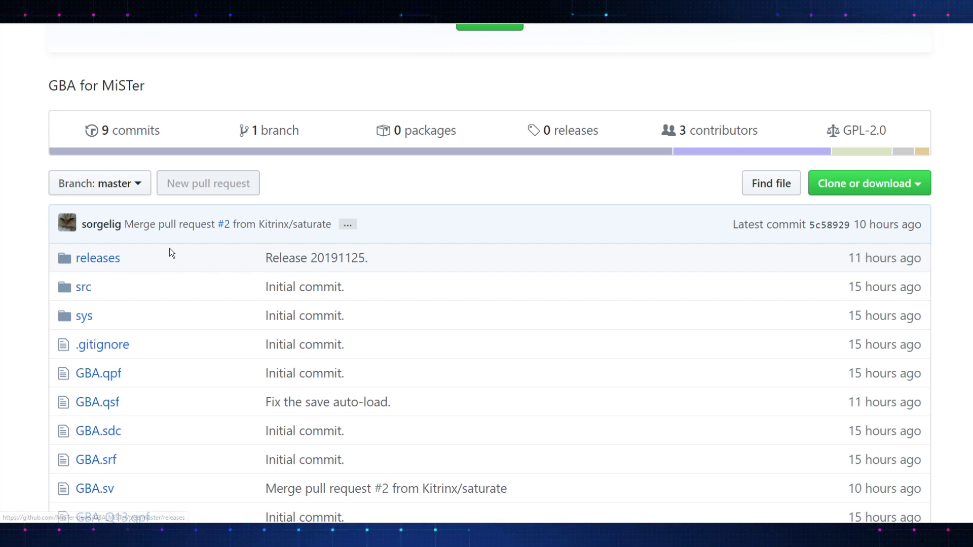
scroll(163, 266, down, 8)
scroll(163, 263, down, 7)
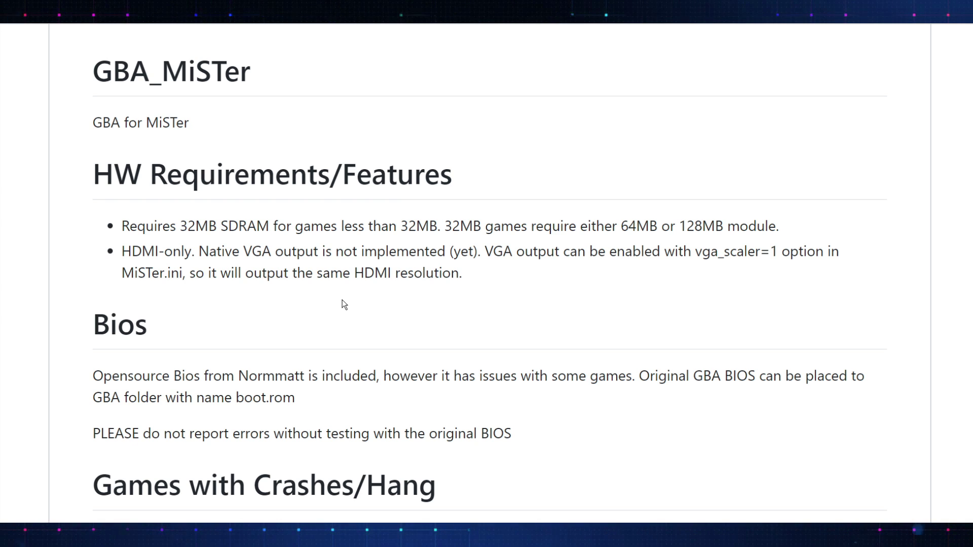
Read the GBA_MiSTer README sections on Bios, Games with Crashes/Hang, Status, Features and Not included.
scroll(343, 301, down, 2)
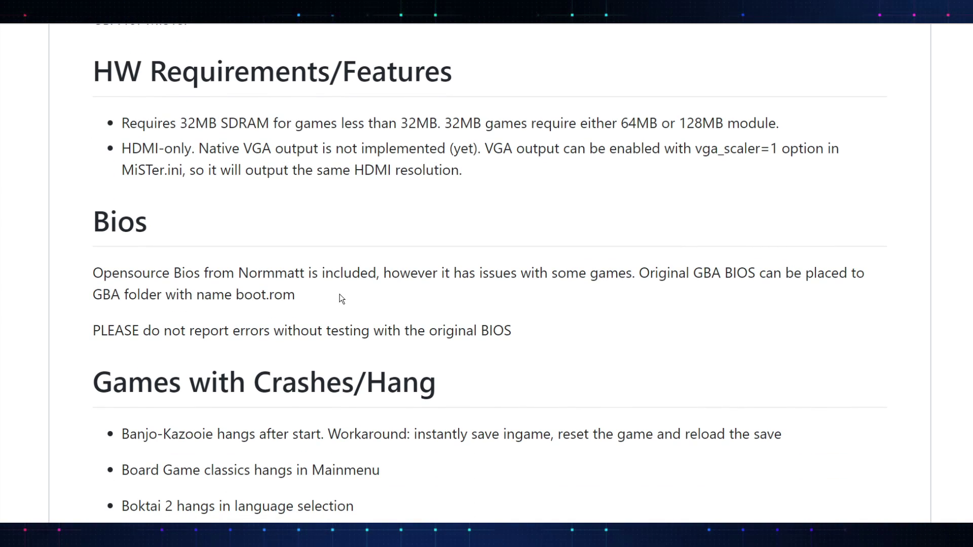
scroll(344, 294, down, 2)
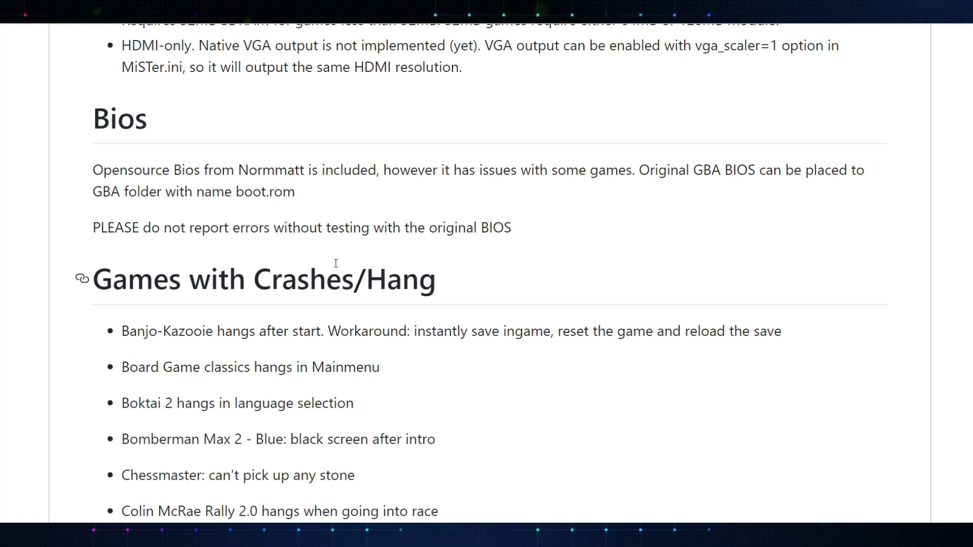
scroll(336, 263, down, 2)
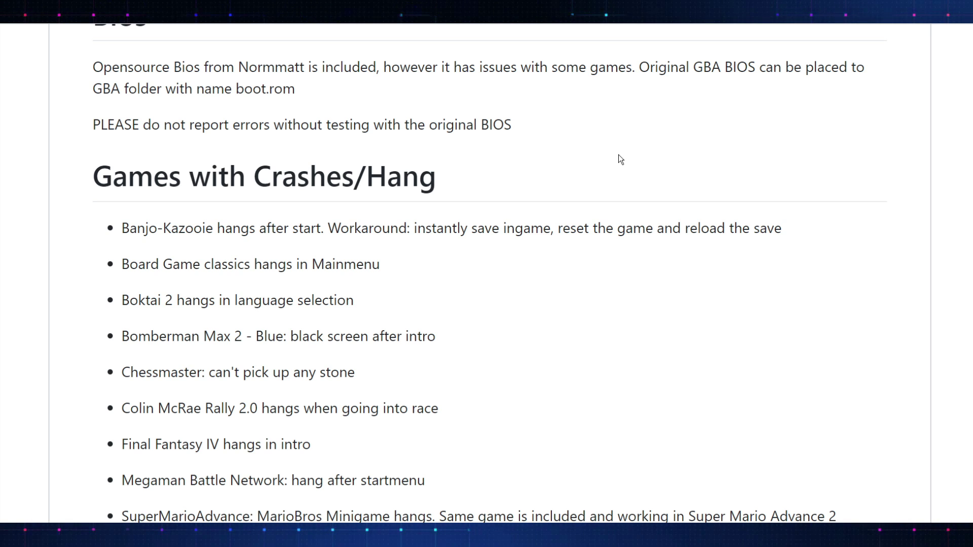
scroll(542, 266, down, 1)
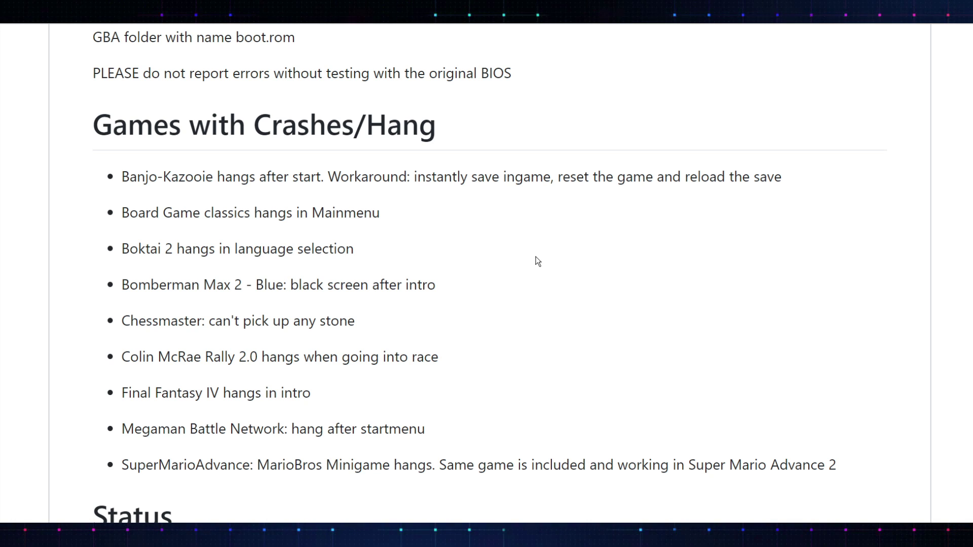
scroll(537, 259, down, 1)
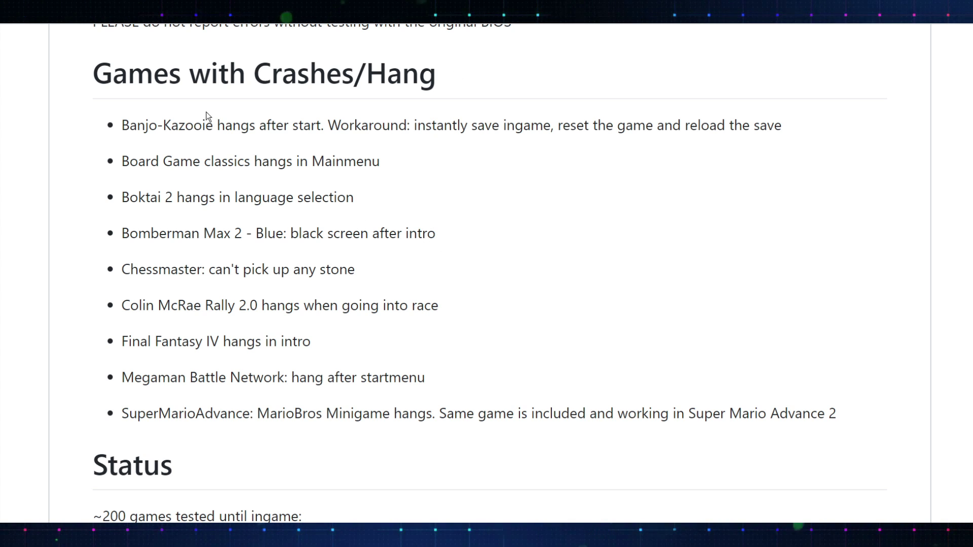
scroll(320, 212, down, 2)
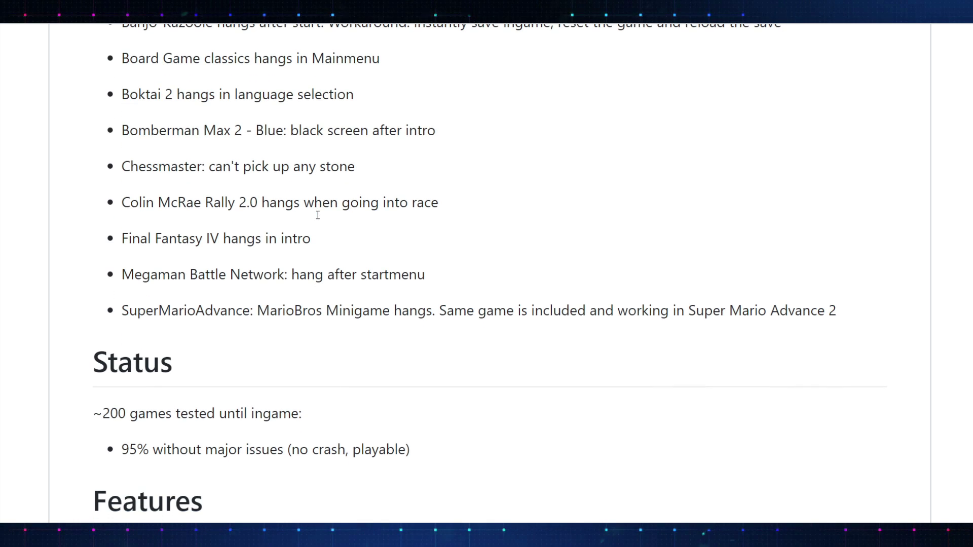
scroll(318, 215, up, 1)
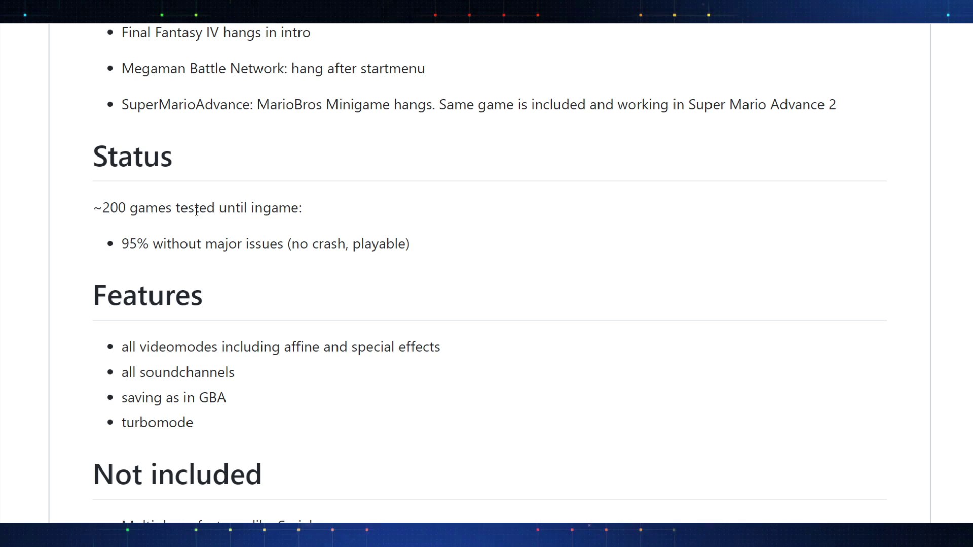
scroll(272, 239, down, 2)
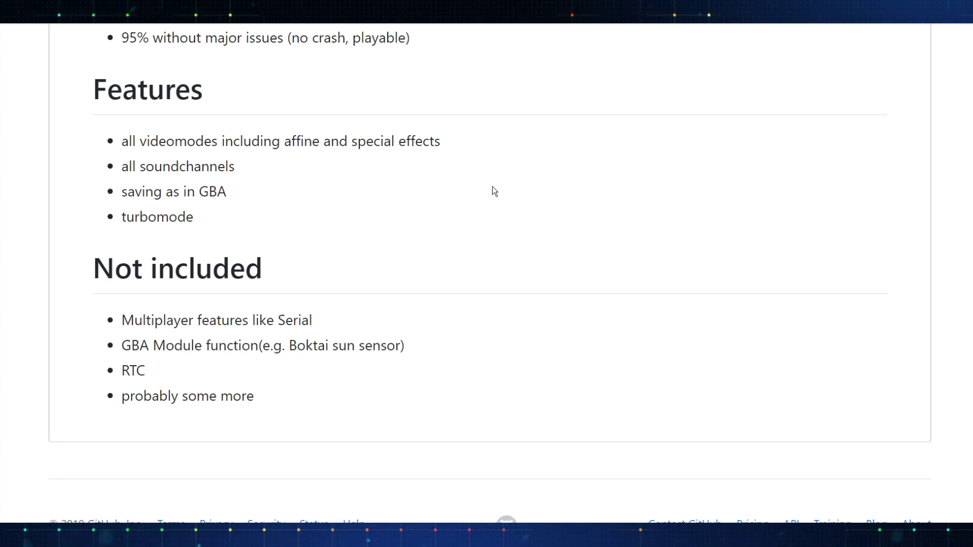
scroll(488, 323, up, 3)
scroll(489, 324, up, 20)
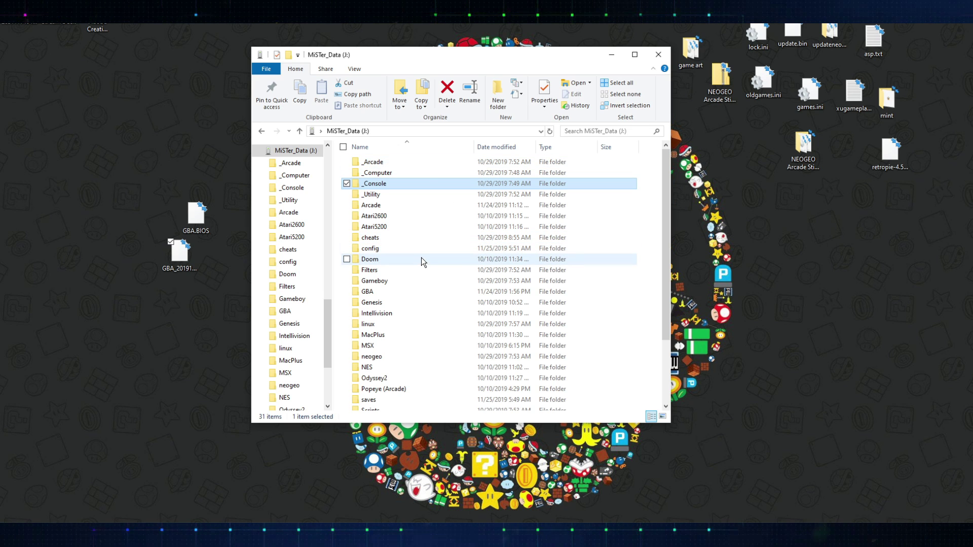
Look over the top-level folders of the MiSTer_Data (J:) drive in File Explorer.
scroll(421, 260, down, 2)
scroll(421, 259, up, 2)
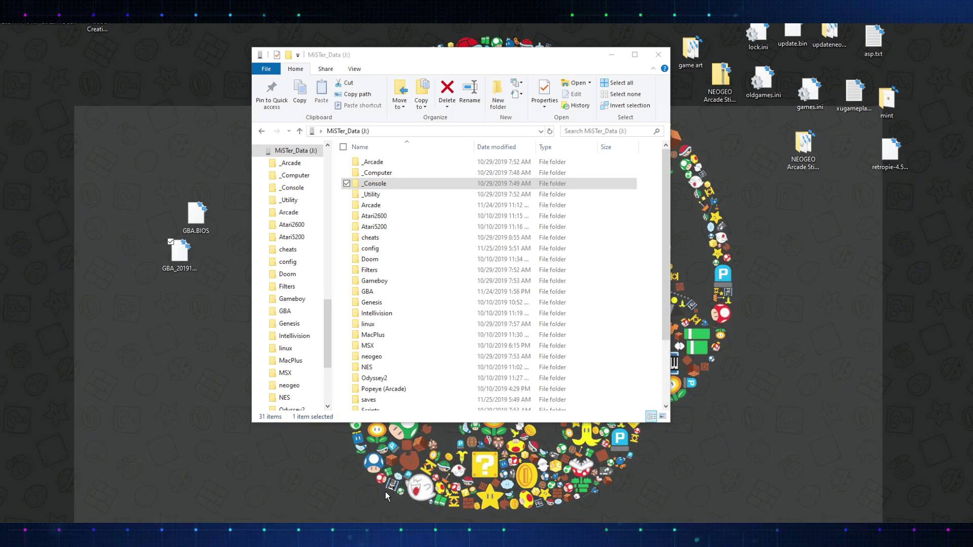
Switch to the GBA_MiSTer repository on GitHub and open GBA_20191125.rbf in its releases folder.
click(383, 488)
scroll(424, 189, up, 6)
scroll(159, 306, down, 1)
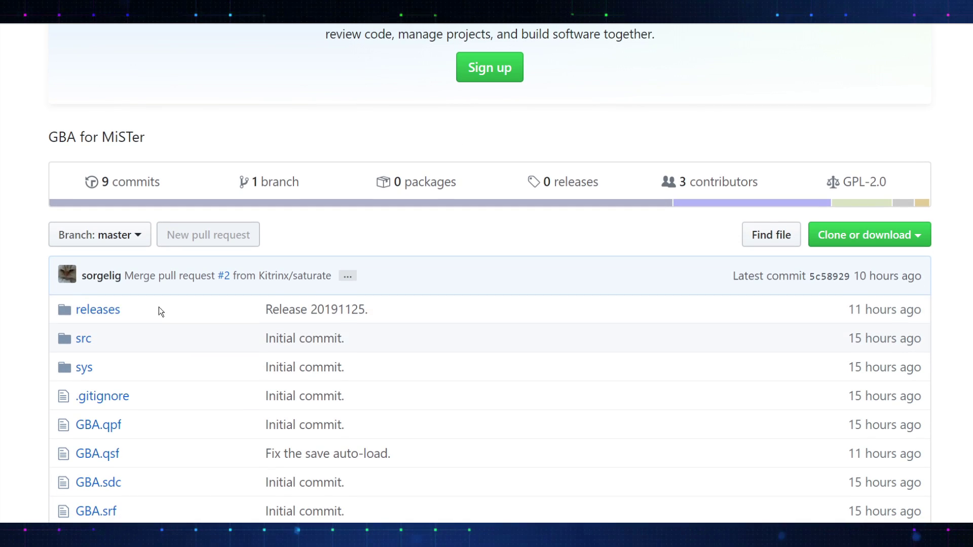
click(97, 312)
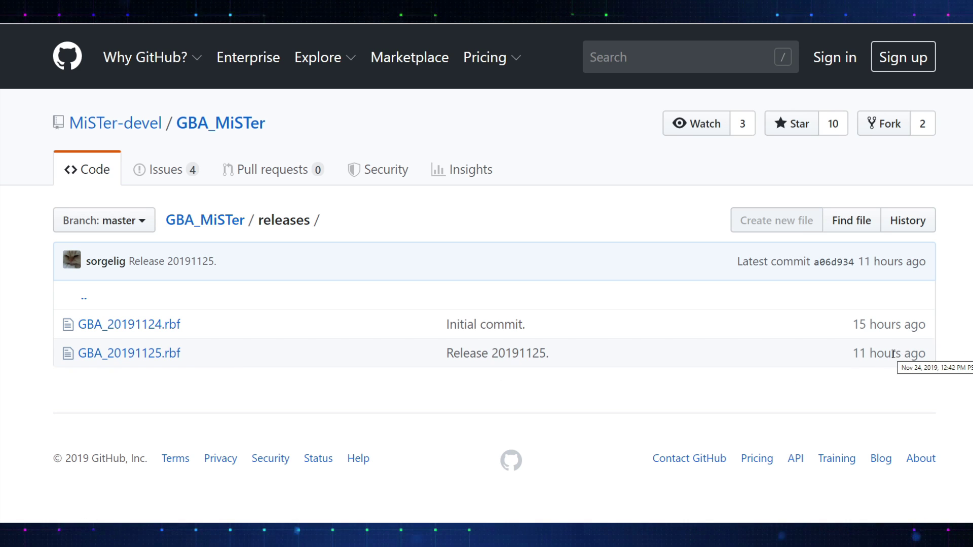
click(124, 357)
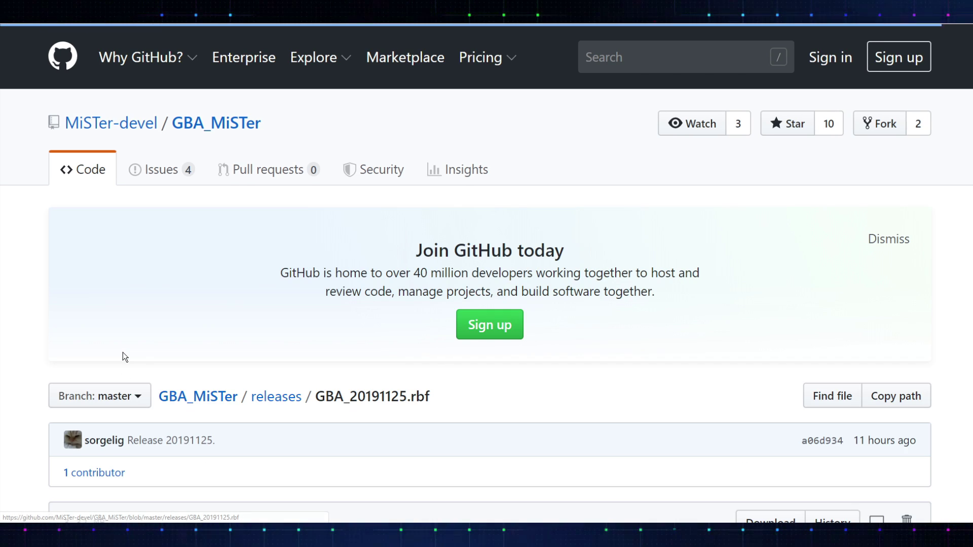
Download the GBA core file to the Desktop as GBA_20191125 (1).rbf.
scroll(480, 407, down, 1)
scroll(477, 402, down, 3)
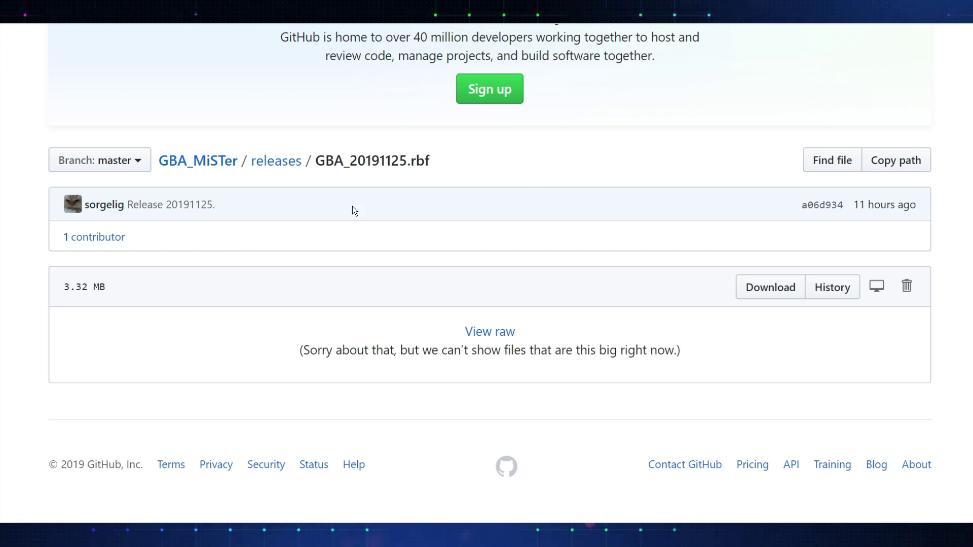
click(772, 291)
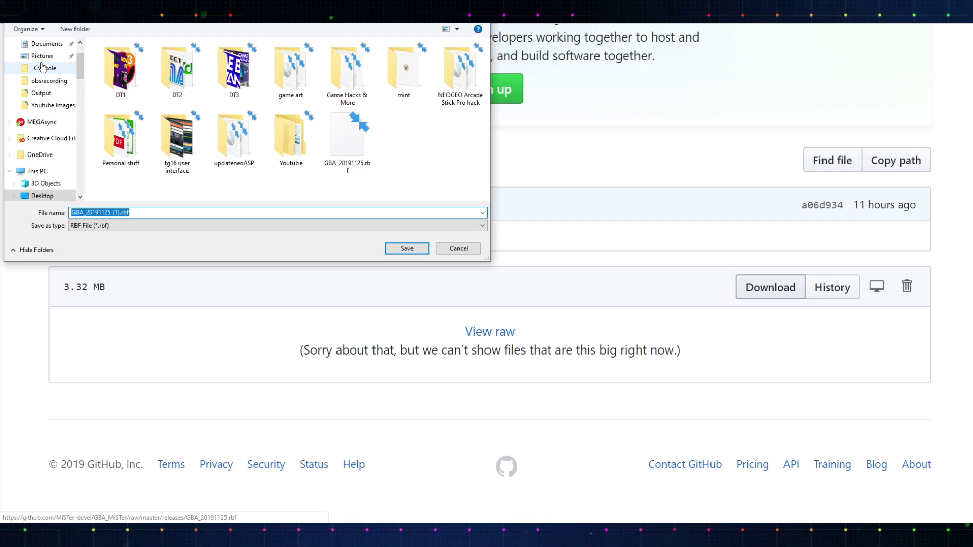
click(43, 195)
click(407, 249)
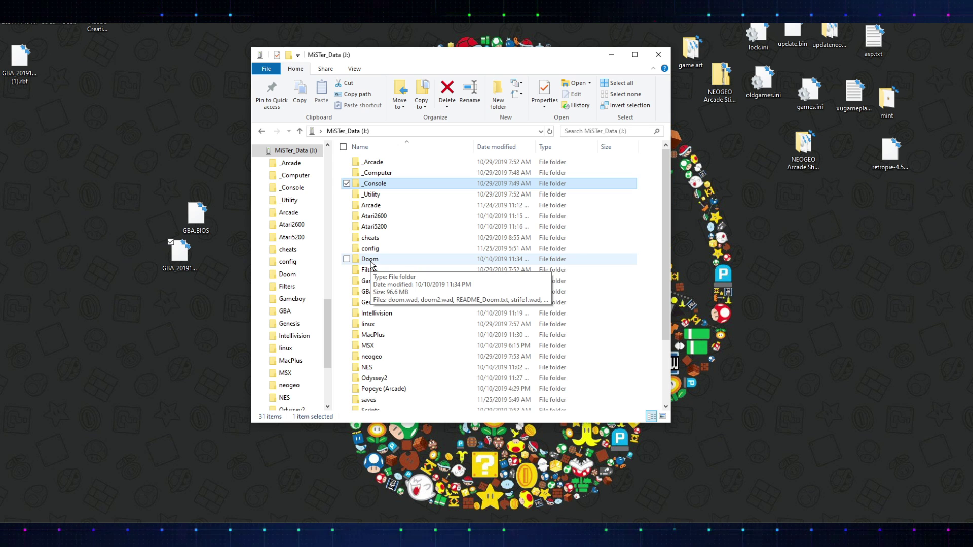
Copy GBA_20191125.rbf from the desktop into the _Console folder of the MiSTer_Data (J:) drive in File Explorer.
click(401, 194)
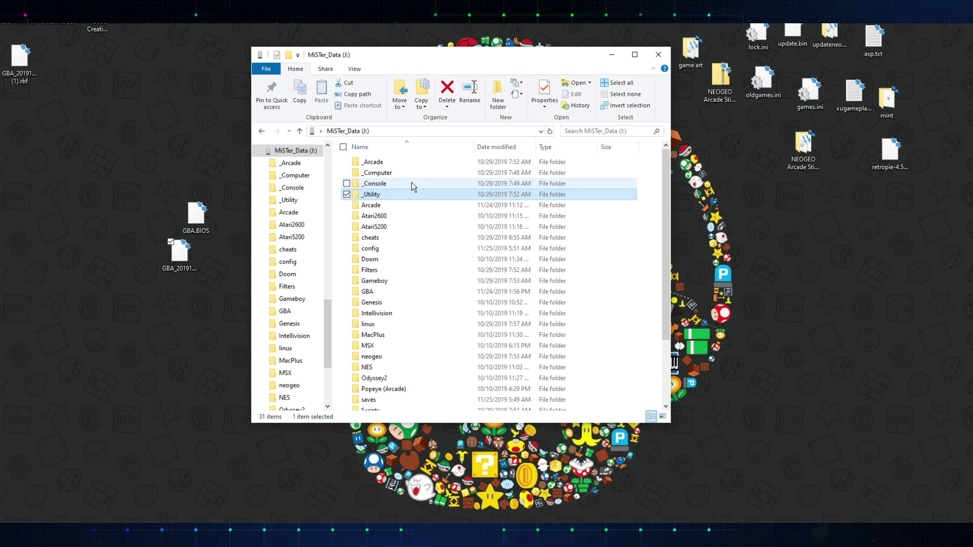
click(179, 254)
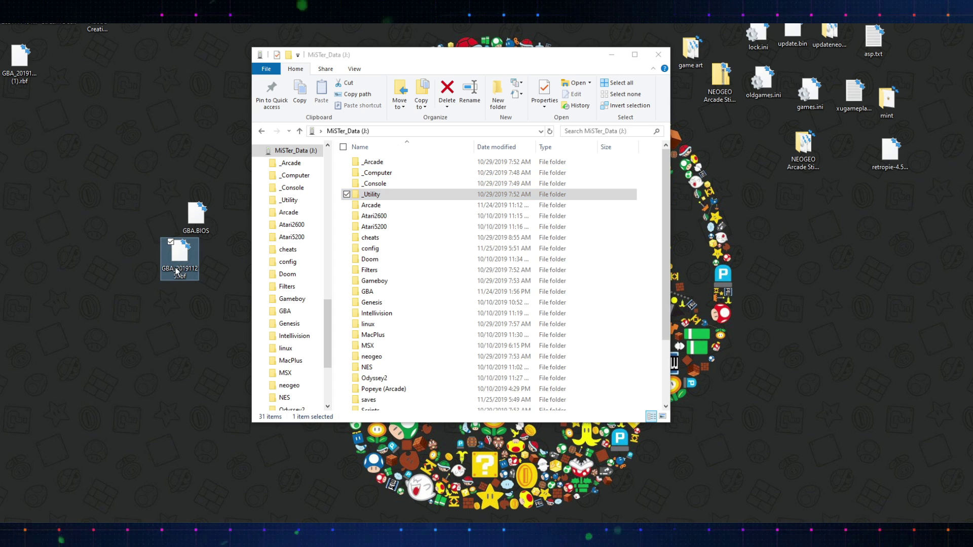
double_click(382, 185)
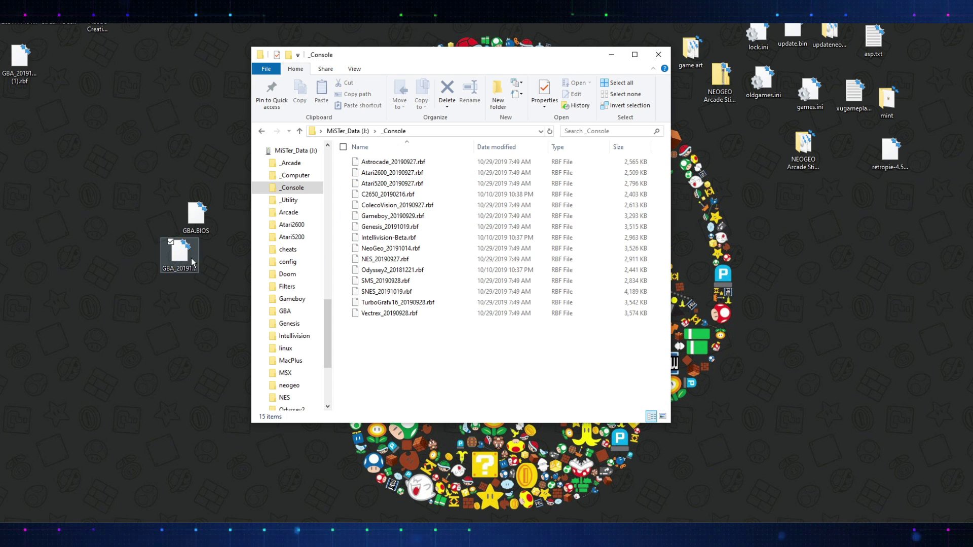
click(179, 253)
drag(408, 352, 455, 372)
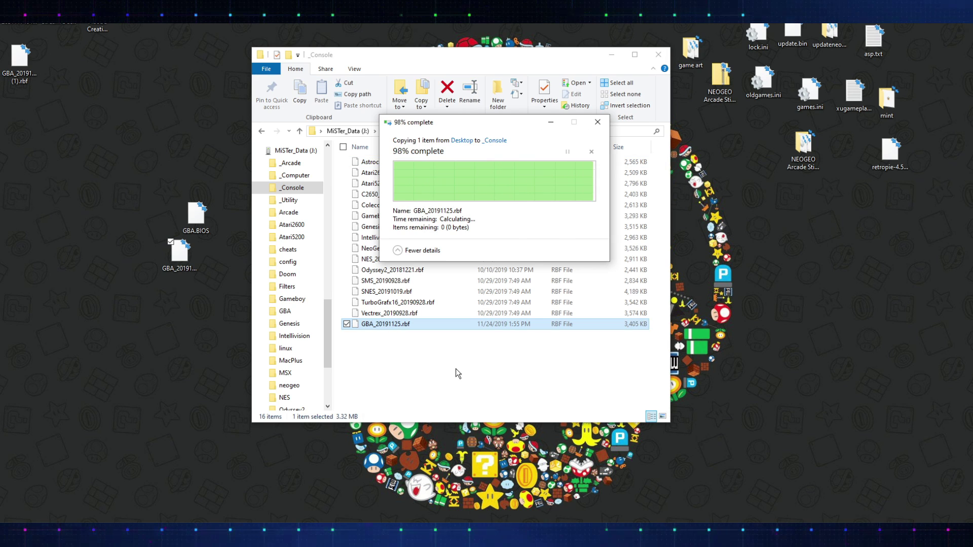
Return to the top level of MiSTer_Data (J:) and move GBA_20191125.rbf aside on the desktop.
click(347, 131)
drag(173, 265, 68, 249)
scroll(446, 276, down, 2)
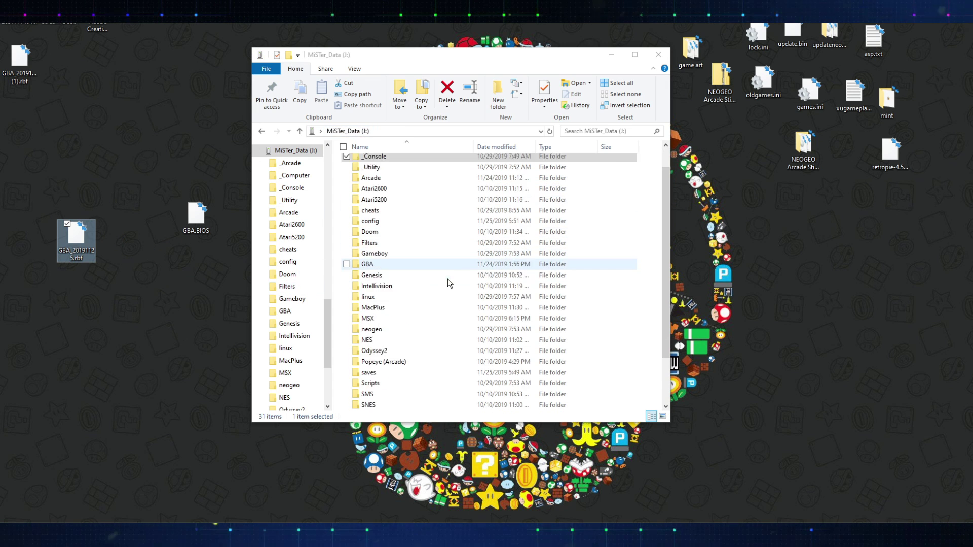
scroll(440, 296, up, 3)
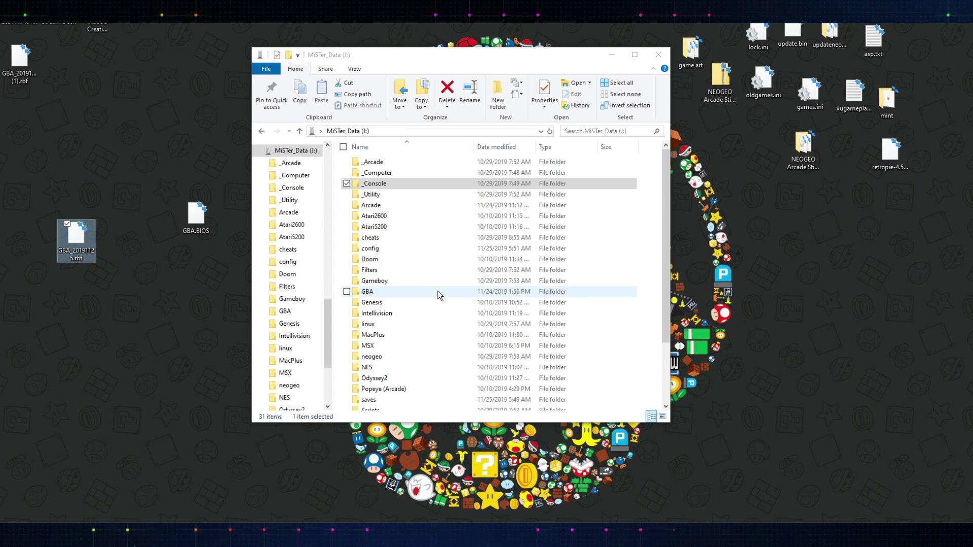
Copy GBA.BIOS from the desktop into the GBA folder, beside the 1 USA game folders.
click(440, 295)
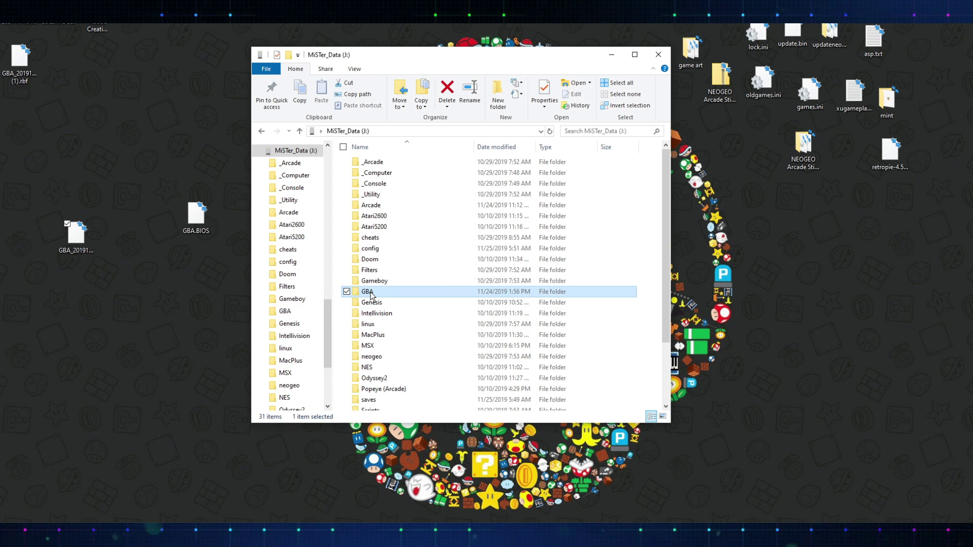
double_click(371, 296)
drag(406, 278, 367, 177)
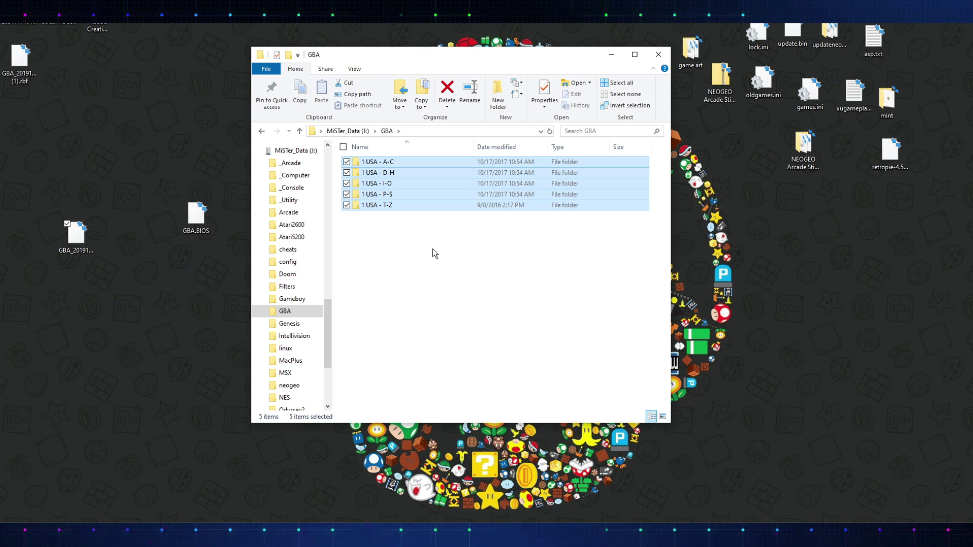
click(442, 251)
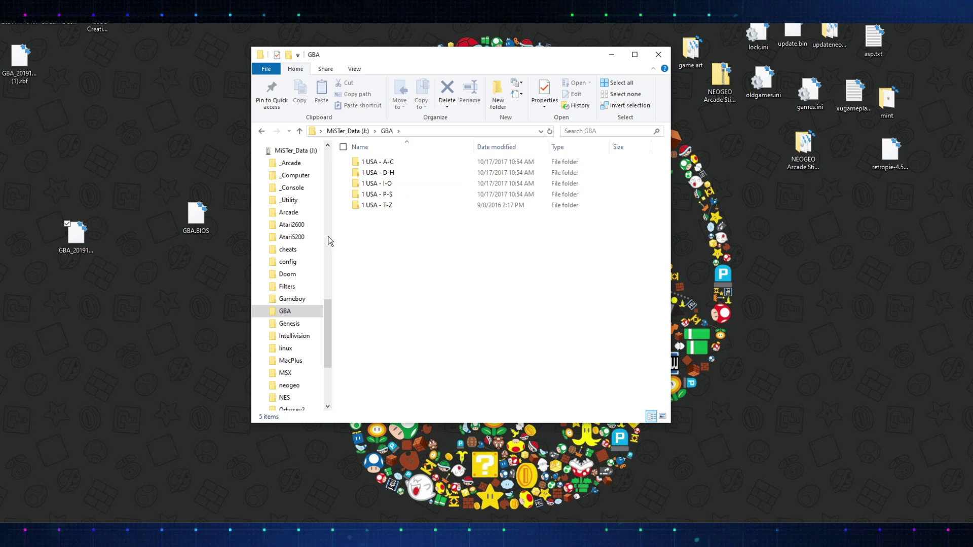
click(193, 223)
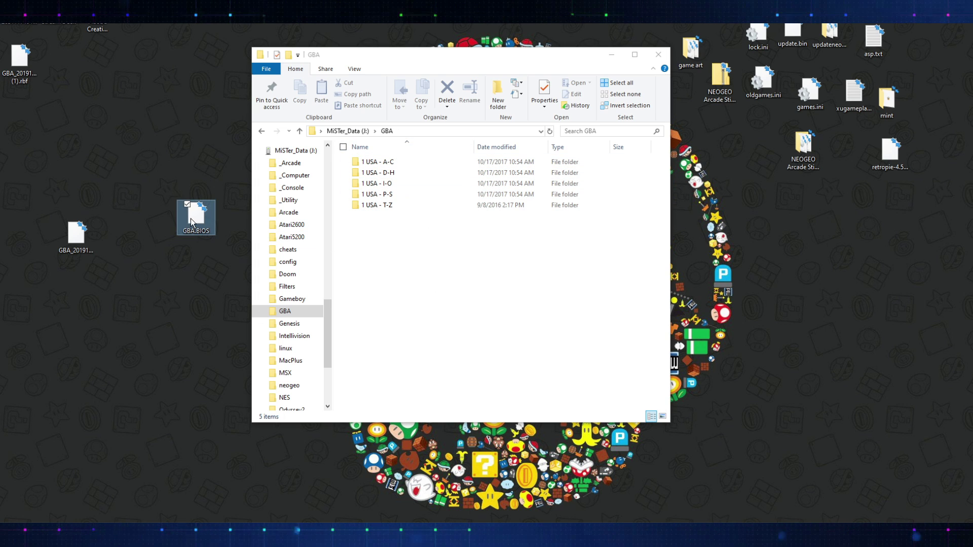
drag(191, 222, 392, 238)
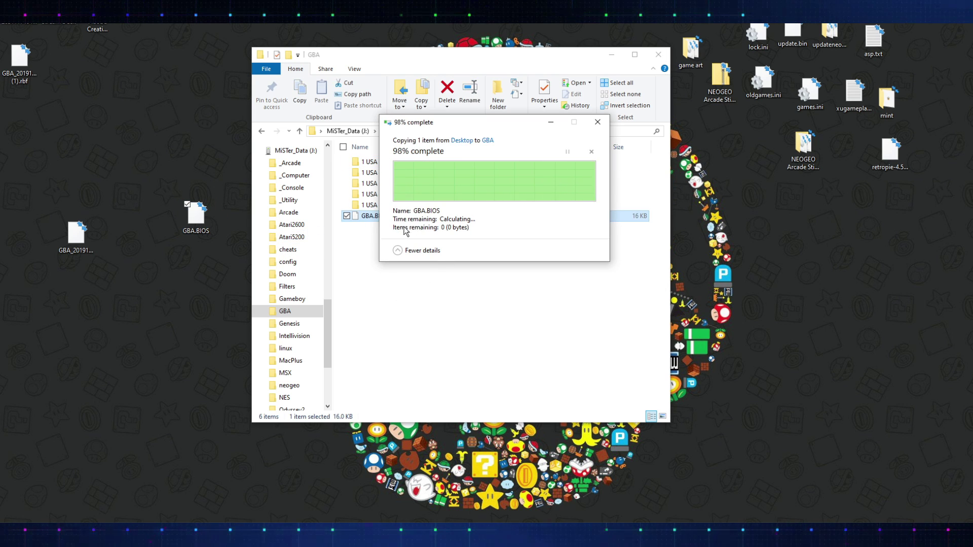
Rename the copied GBA.BIOS in the GBA folder to boot.rom and accept the extension change.
right_click(379, 216)
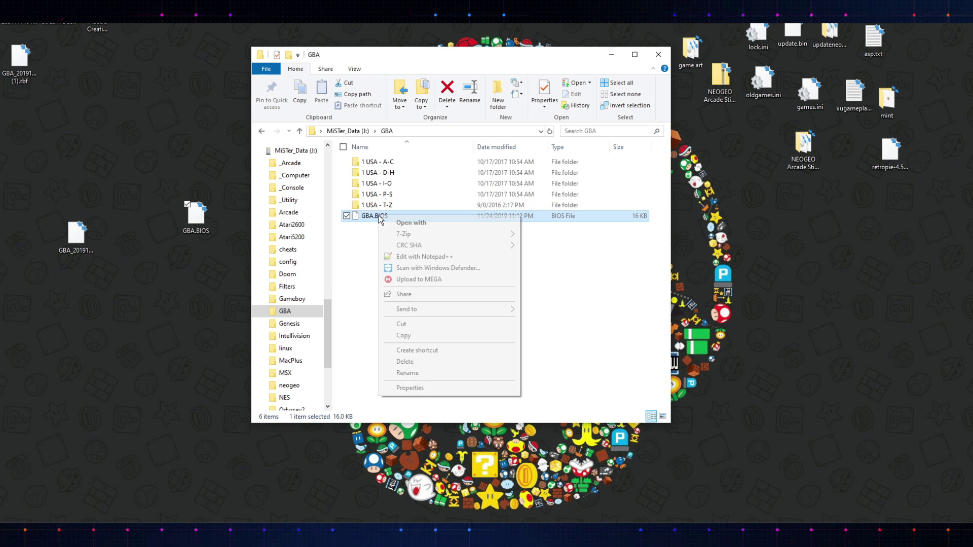
click(413, 374)
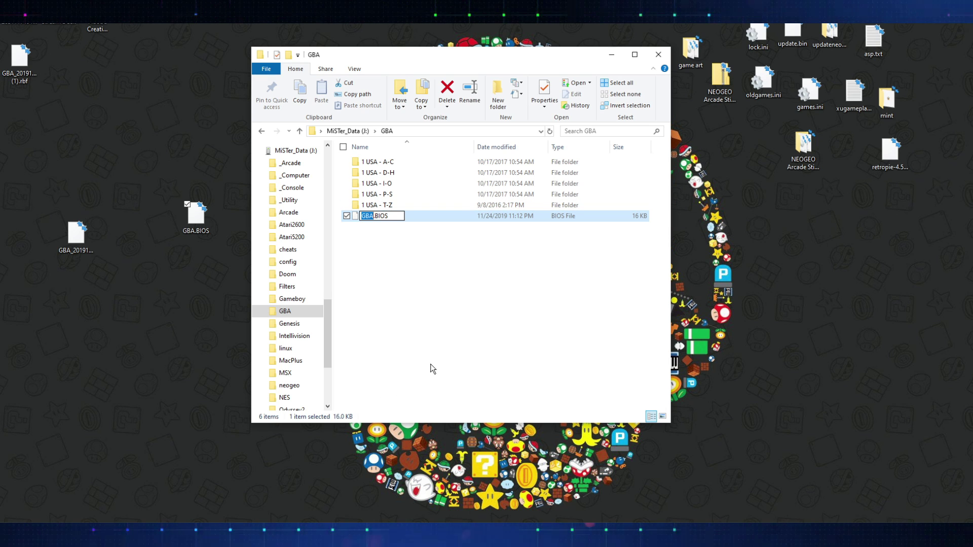
text(boot)
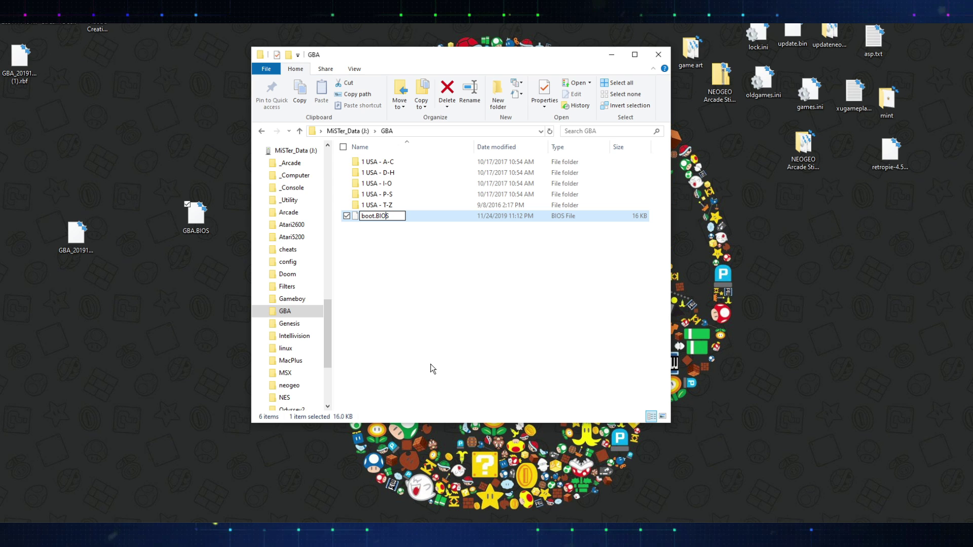
key(End)
key(BackSpace)
key(BackSpace)
key(BackSpace)
key(BackSpace)
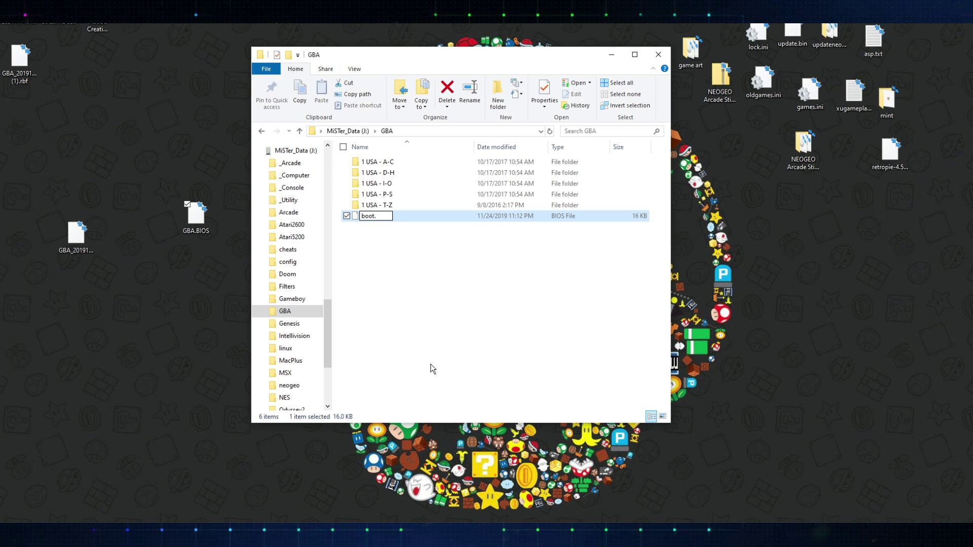
text(rom)
key(Return)
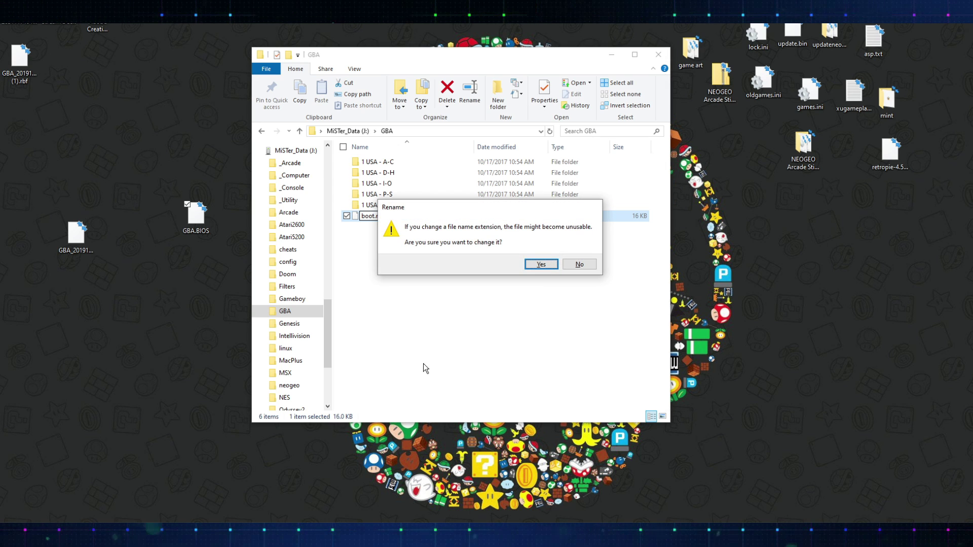
click(543, 263)
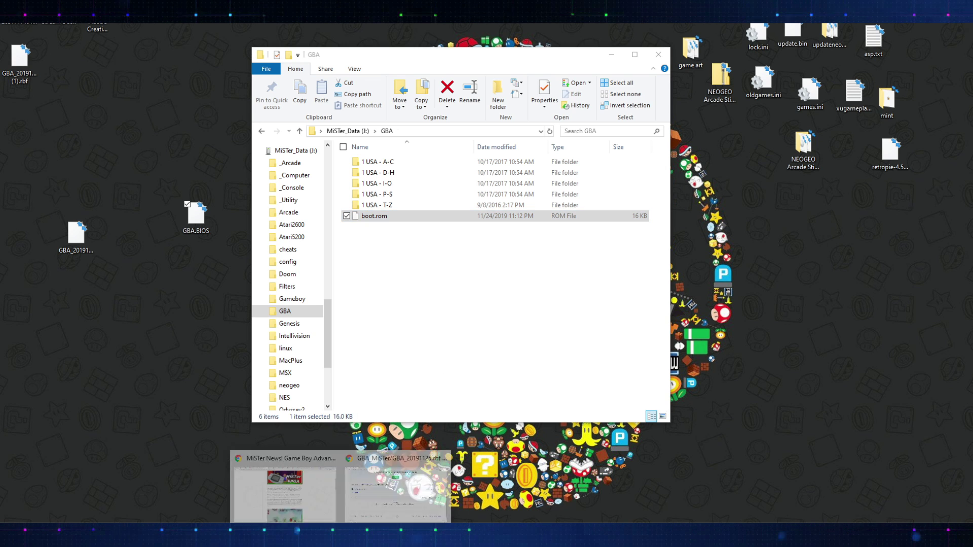
Switch to the GBA_MiSTer page on GitHub and highlight the name boot.rom in the README's Bios section.
click(413, 493)
scroll(548, 376, up, 5)
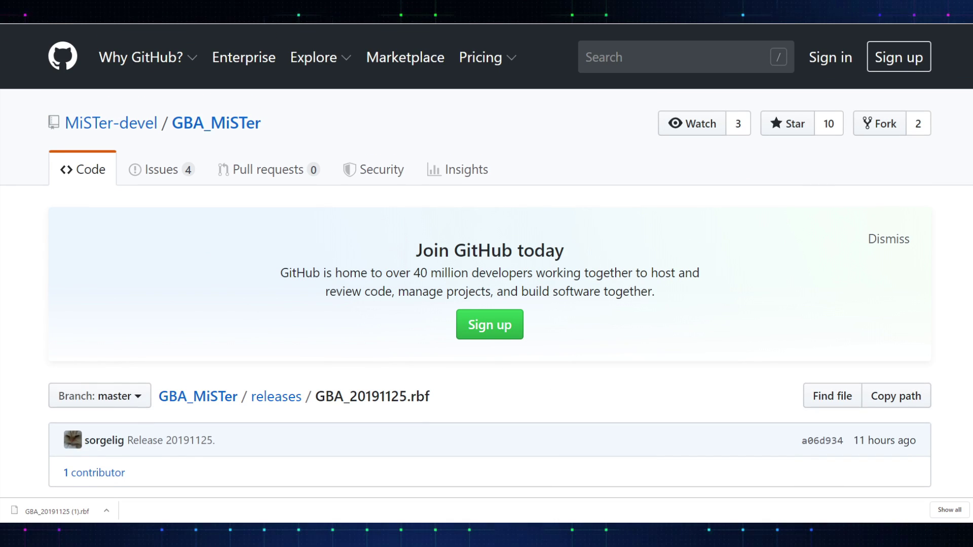
drag(236, 346, 302, 355)
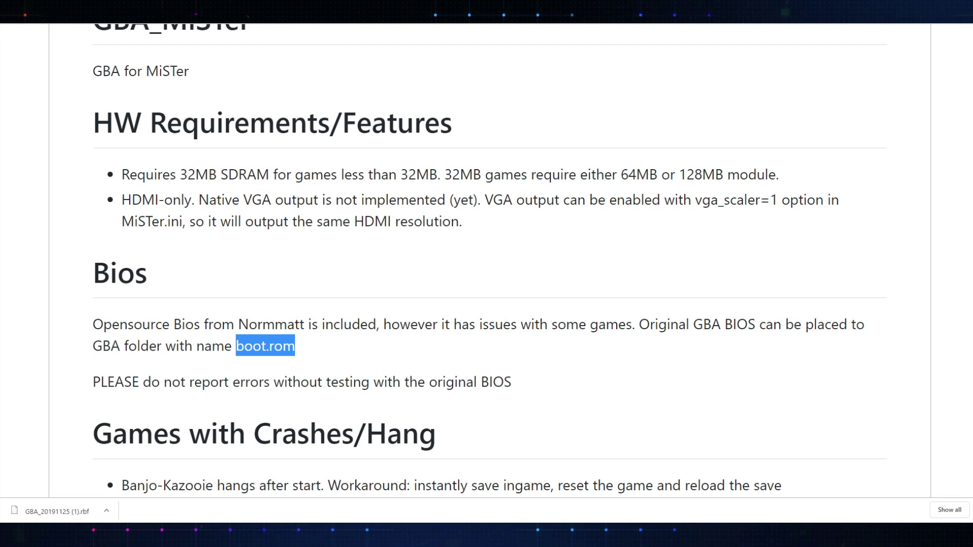
click(476, 503)
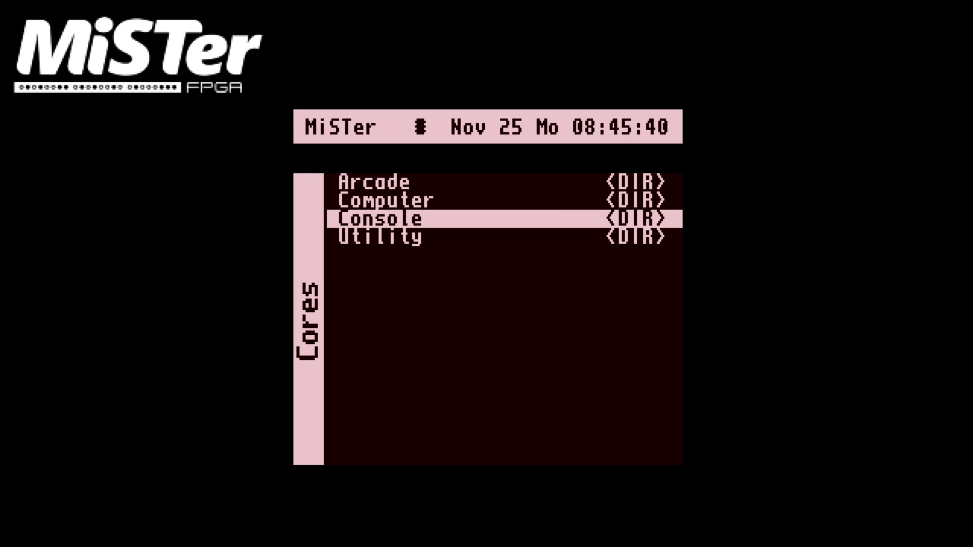
Switch to the MiSTer Cores menu and load the GBA core from the Console folder.
key(Up)
key(Down)
key(Up)
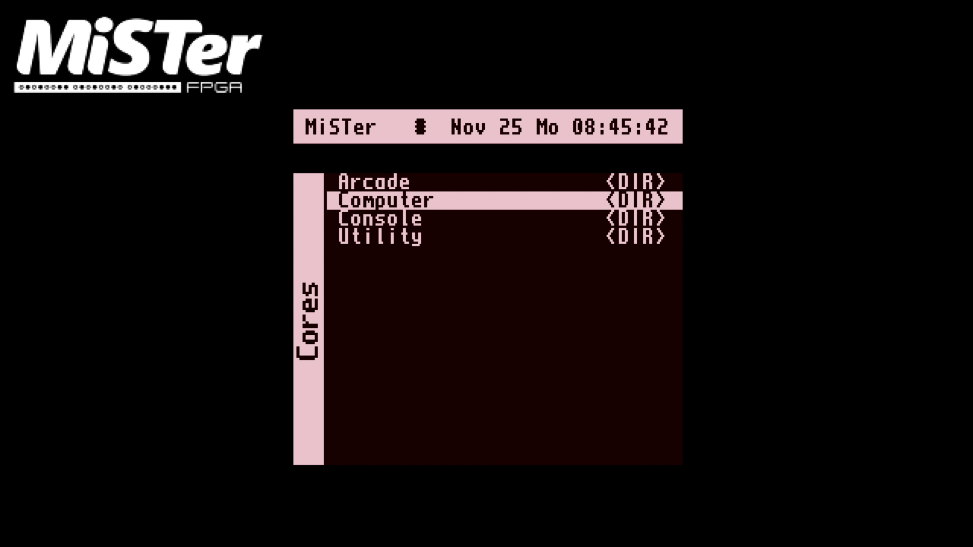
key(Down)
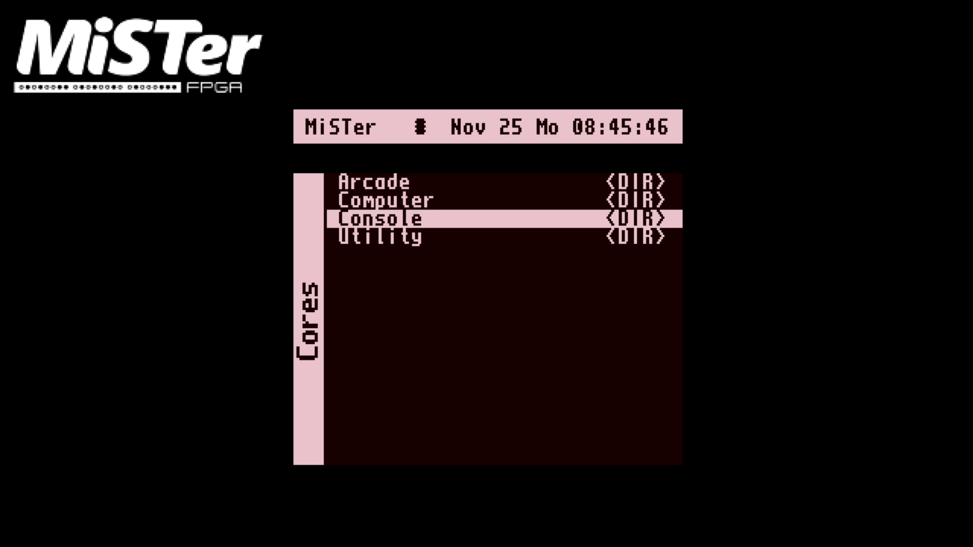
key(Return)
key(Down)
key(Down)
key(Down)
key(Down)
key(Down)
key(Down)
key(Down)
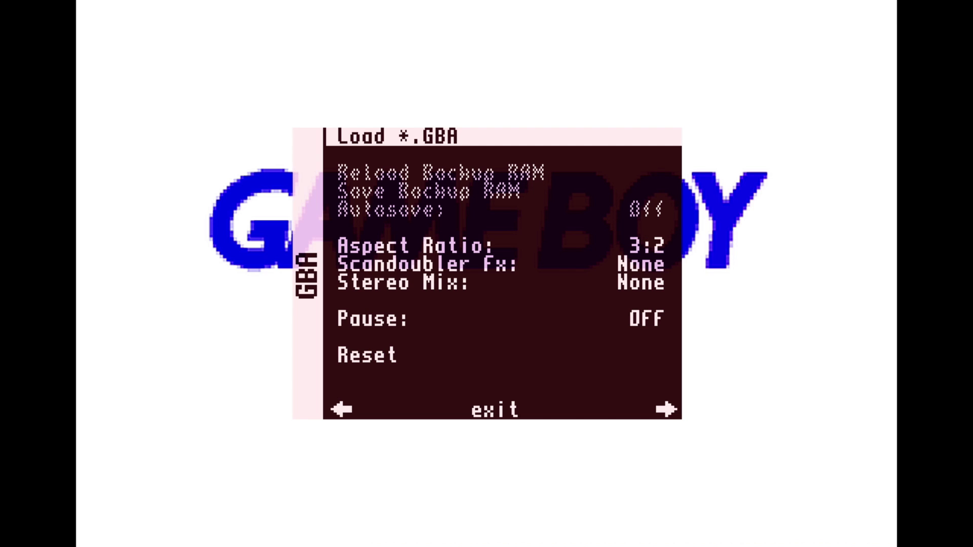
Look over the Load *.GBA and backup RAM entries in the GBA core menu.
key(Down)
key(Up)
key(Down)
key(Down)
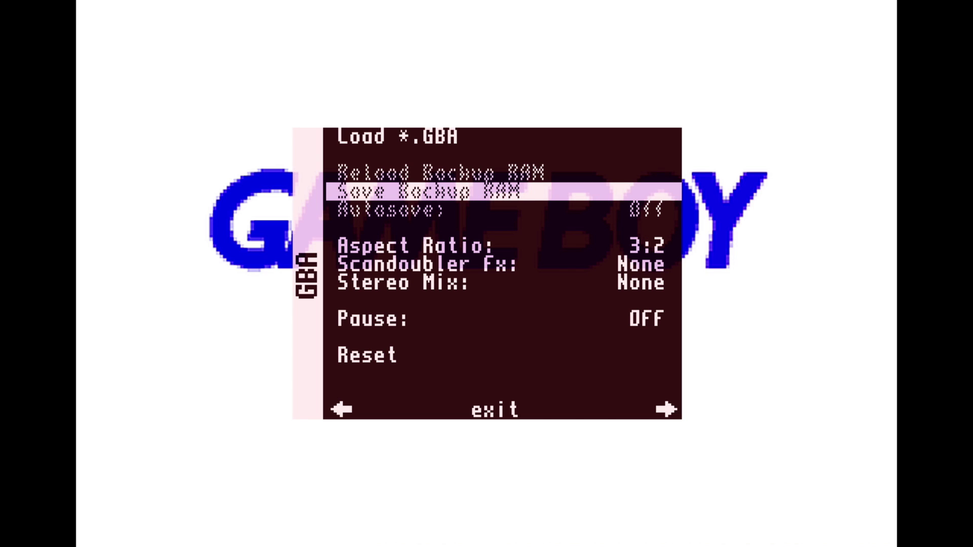
key(Up)
key(Up)
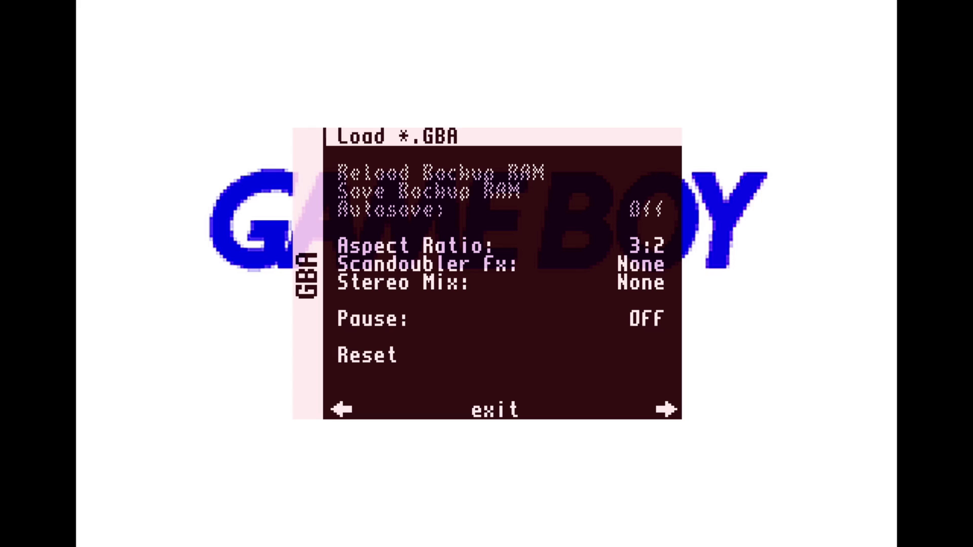
Try the 16:9 aspect ratio in the GBA core menu, and set it back to 3:2.
key(Down)
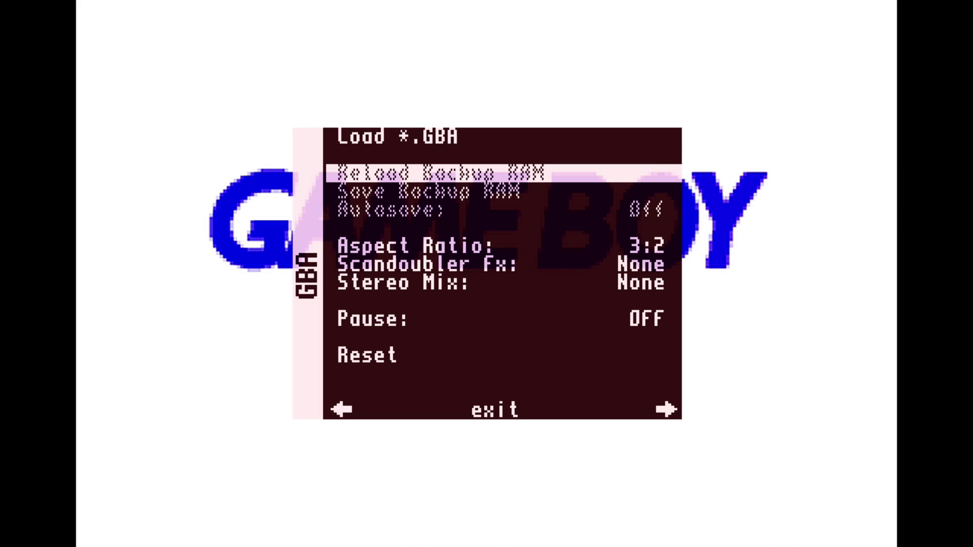
key(Down)
key(Down)
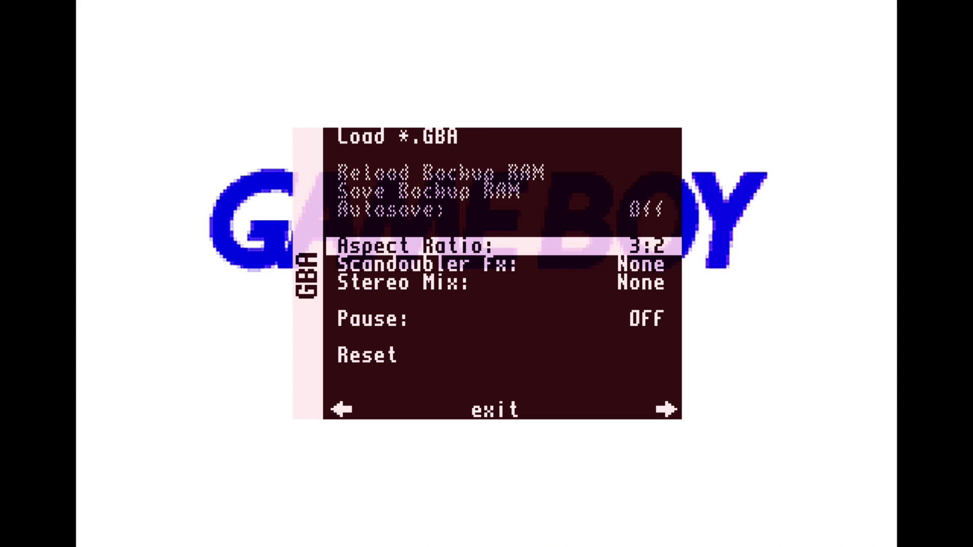
key(Right)
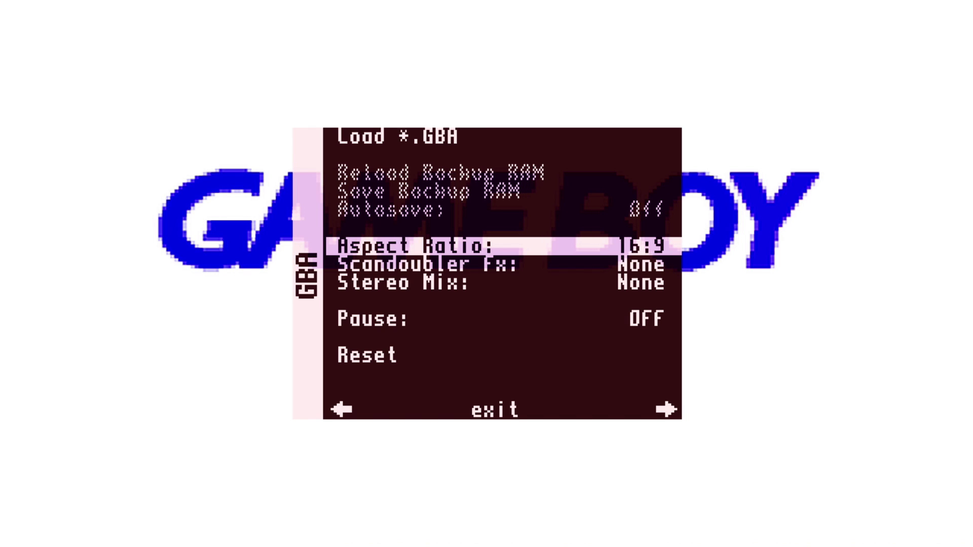
key(Left)
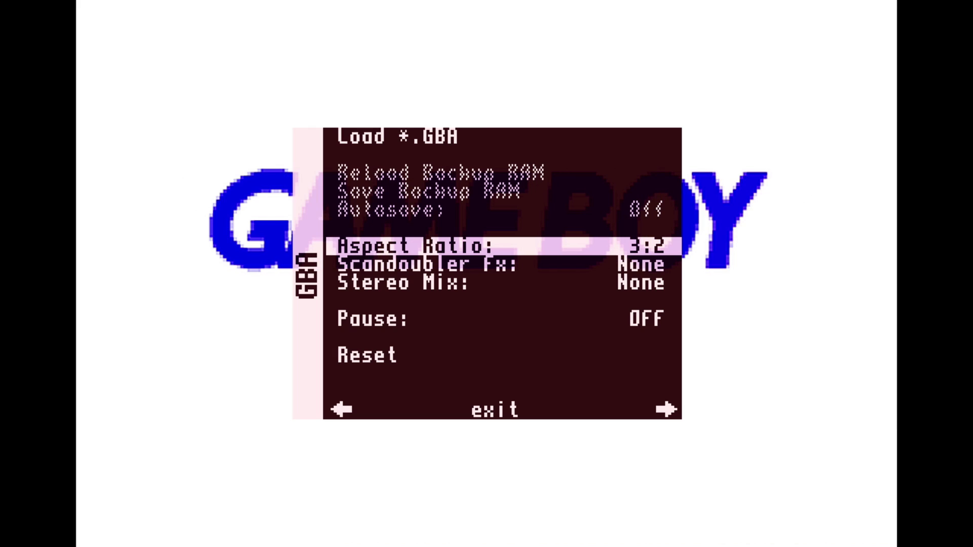
Cycle Scandoubler Fx through HQ2x and the CRT scanline levels up to 75%, and set it back to None.
key(Down)
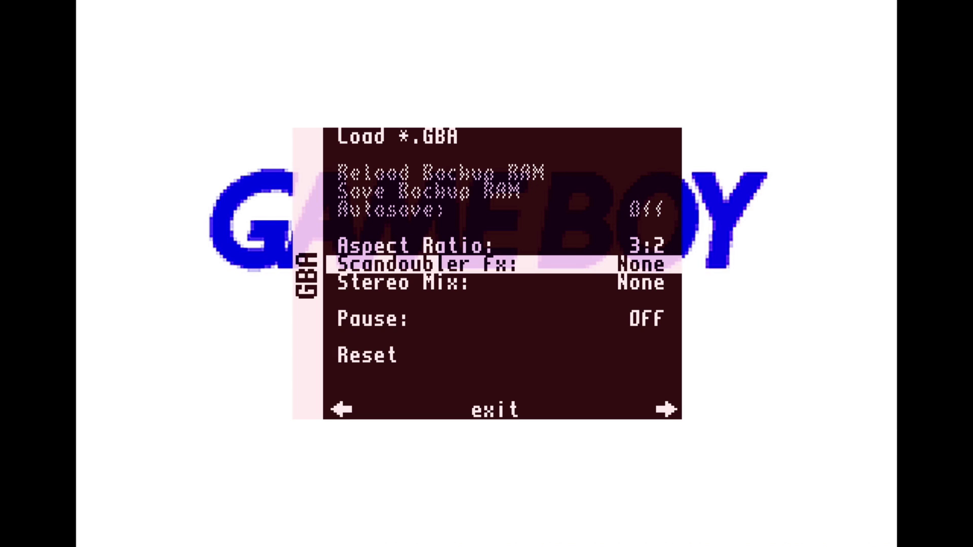
key(Right)
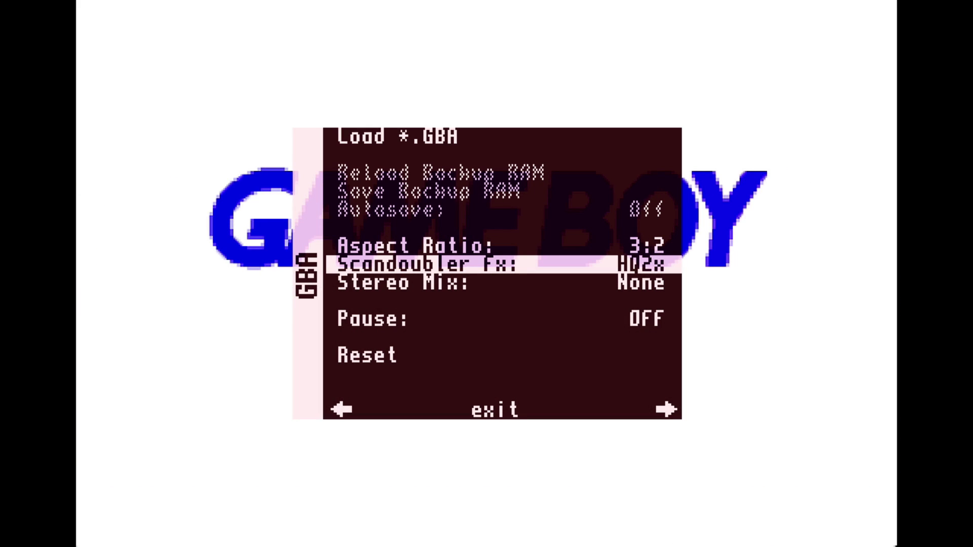
key(Right)
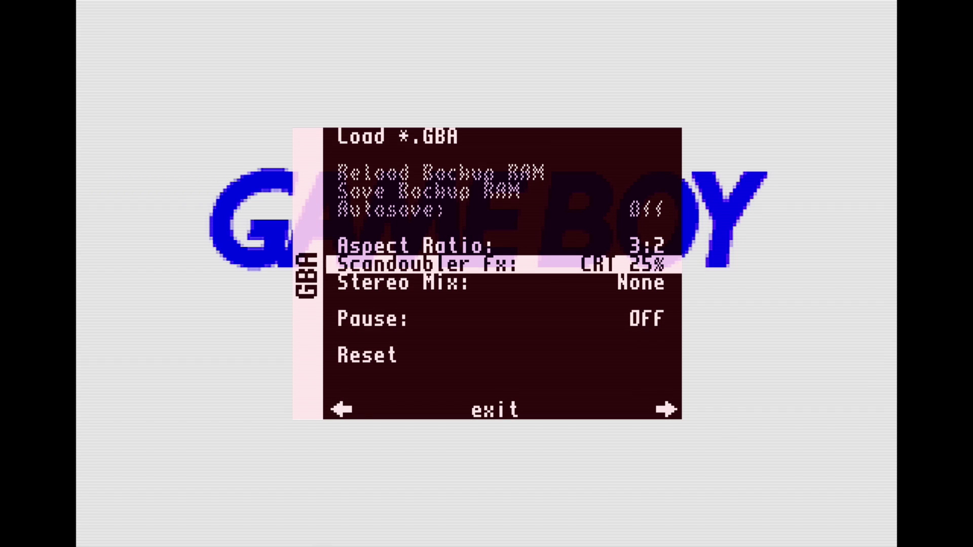
key(Right)
key(Right)
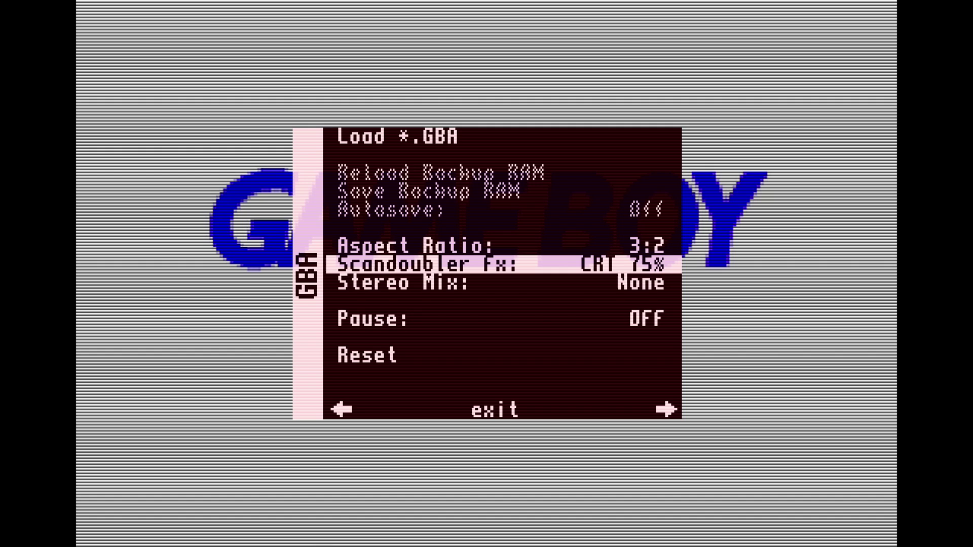
key(Right)
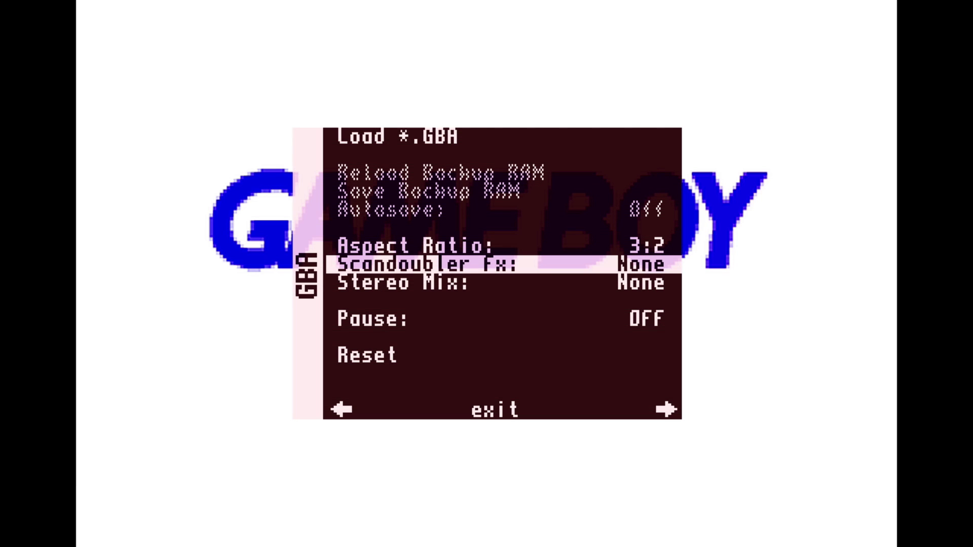
Cycle through the Stereo Mix options back to None, and look at the Pause entry in the GBA core menu.
key(Down)
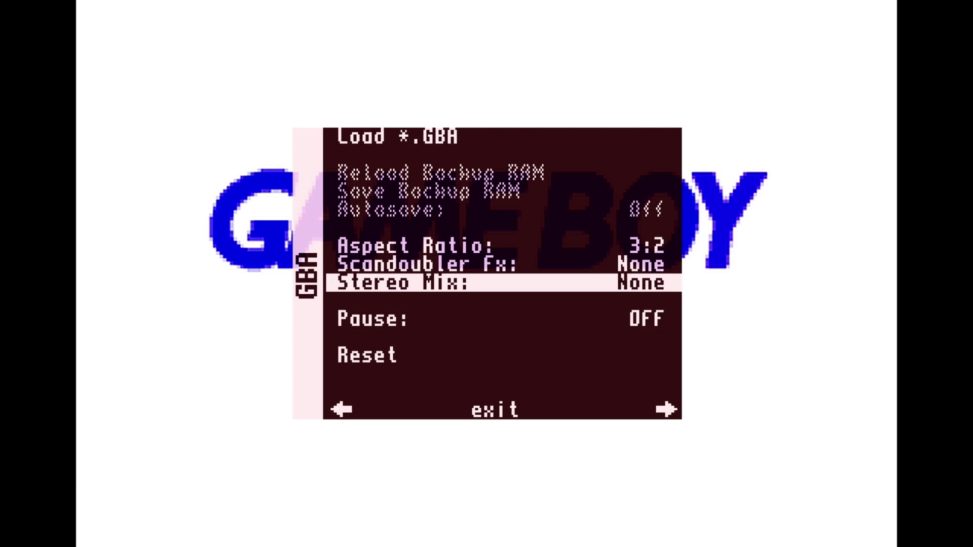
key(Right)
key(Right)
key(Right)
key(Down)
key(Up)
key(Right)
key(Down)
key(Up)
key(Down)
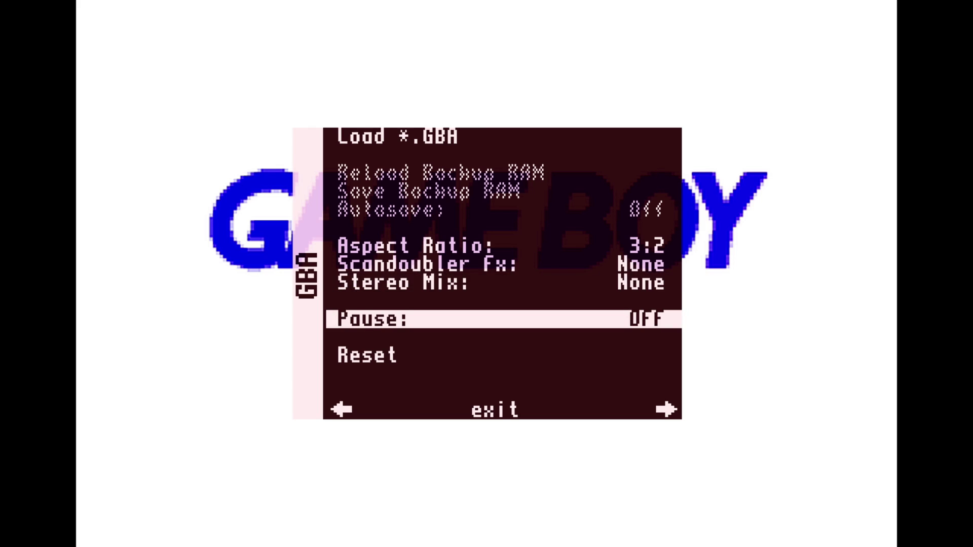
key(Up)
key(Down)
Define the GBA buttons for the connected joystick, mapping the four directions, B, L, R, Select and Start.
key(Right)
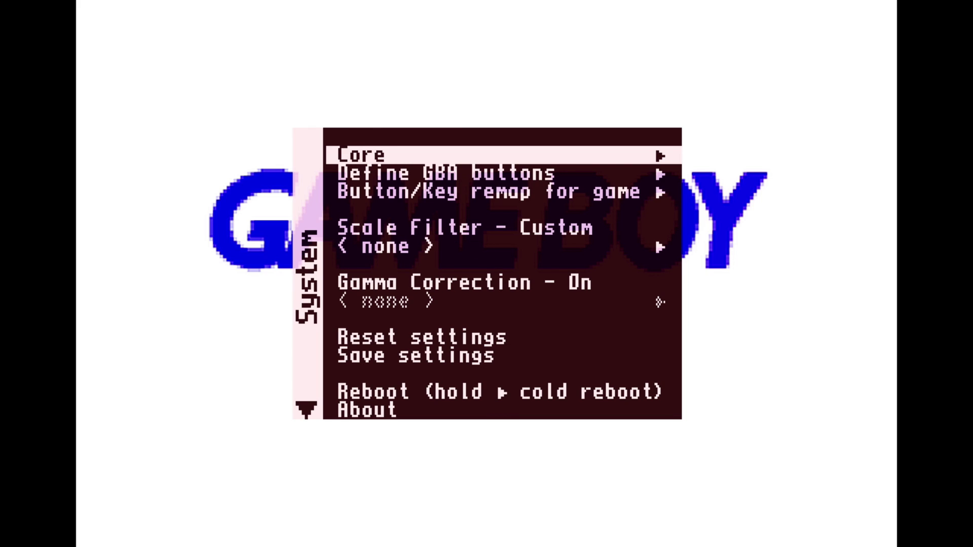
key(Down)
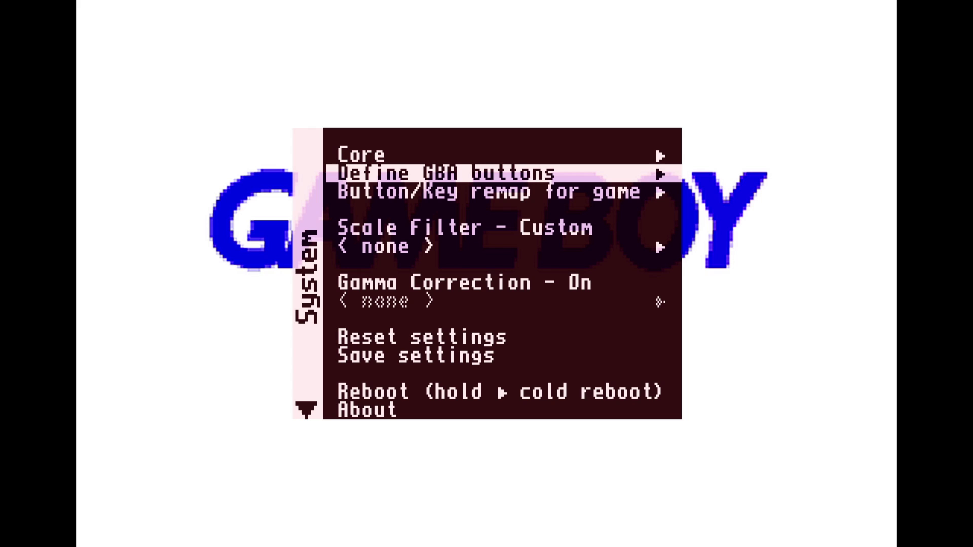
key(Return)
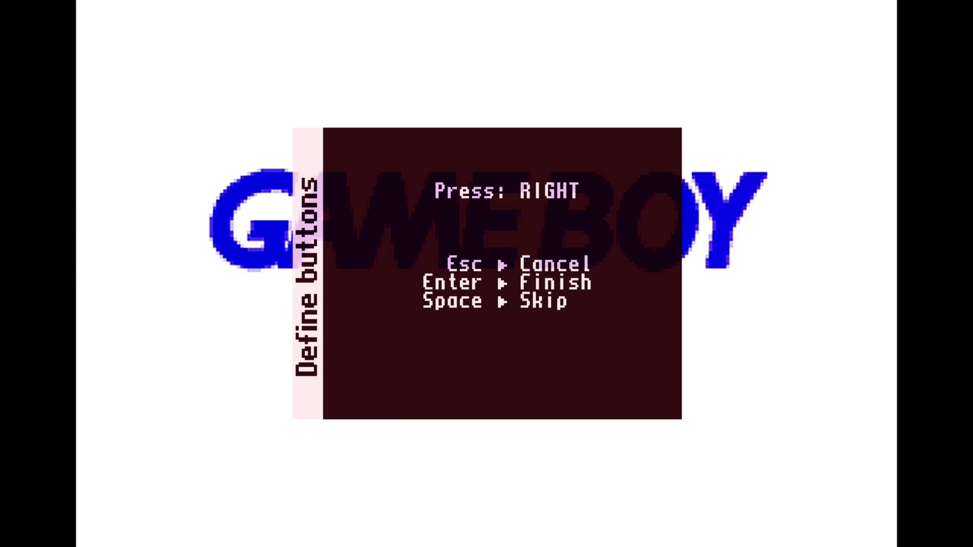
key(Right)
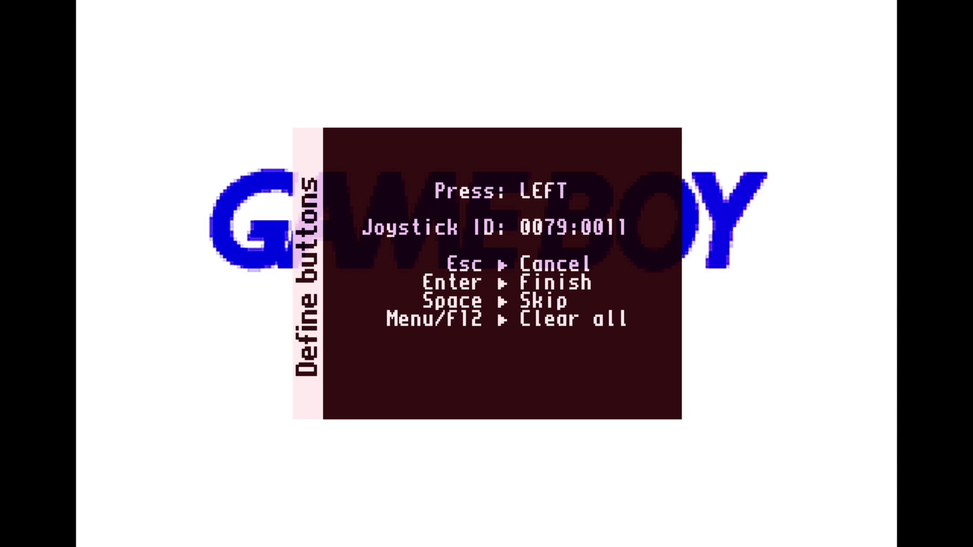
key(Left)
key(Down)
key(Up)
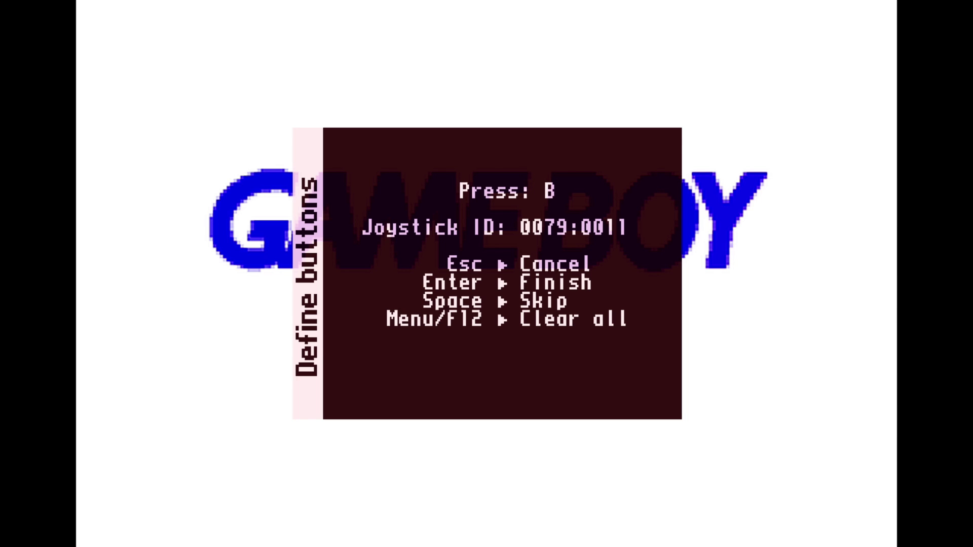
key(b)
key(l)
key(r)
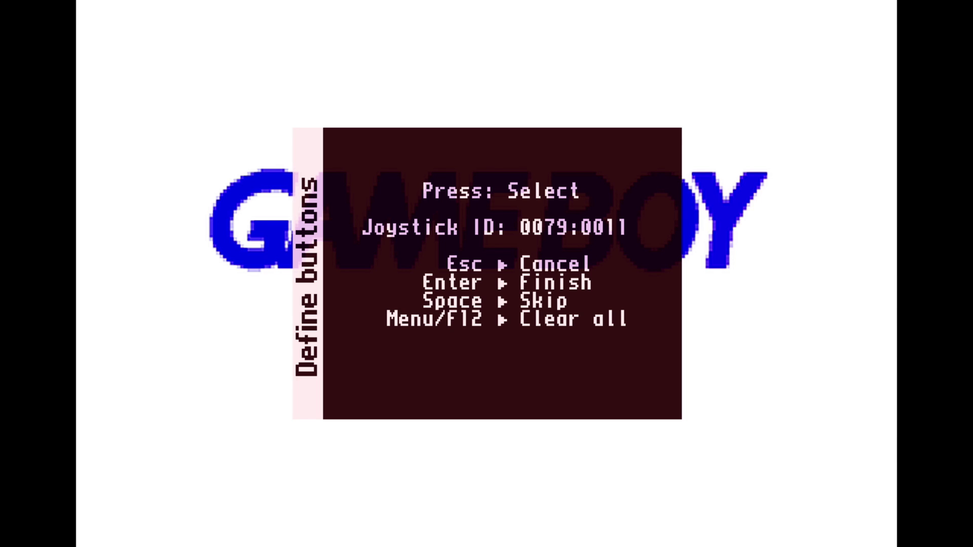
key(s)
key(t)
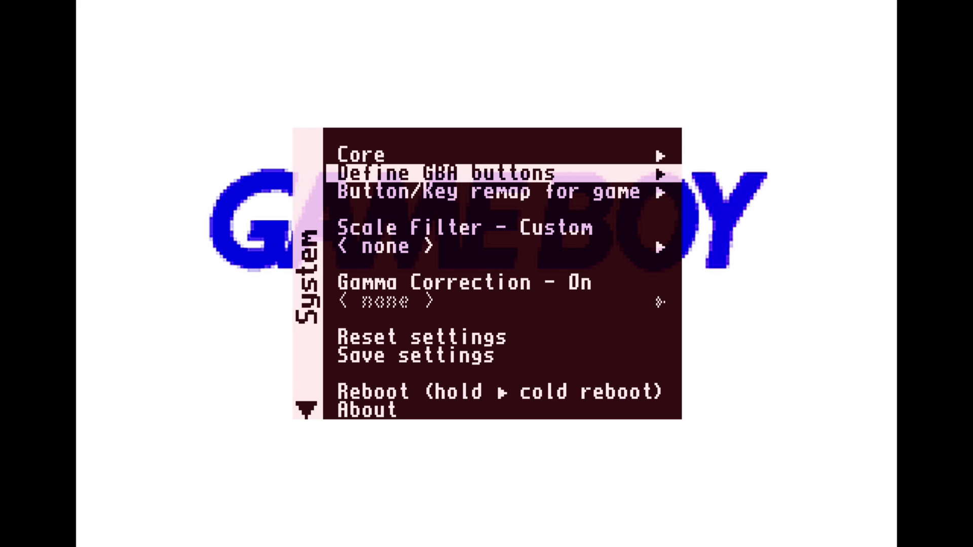
Look over the game button remap entry and browse the custom scale filters, such as Bicubic, Bilinear and Catmull-Rom scanlines.
key(Down)
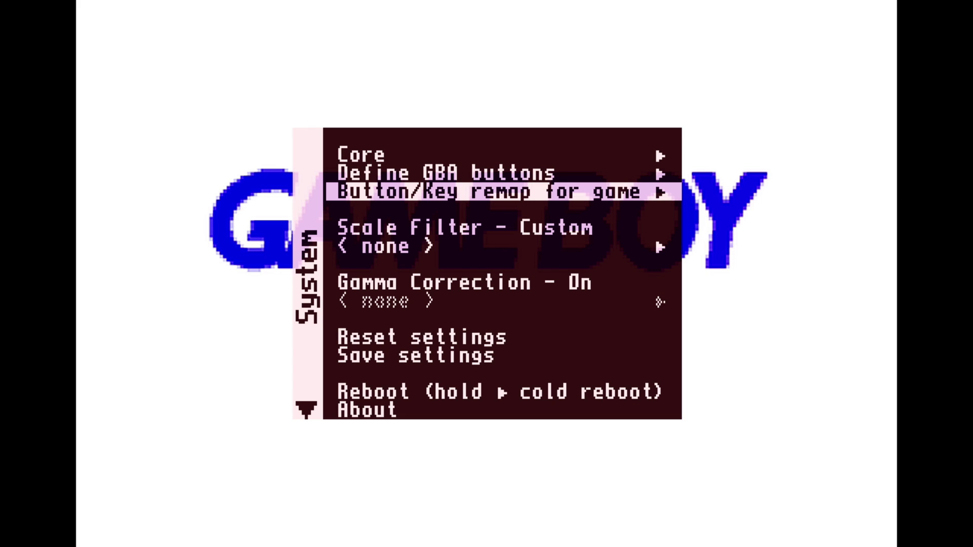
key(Down)
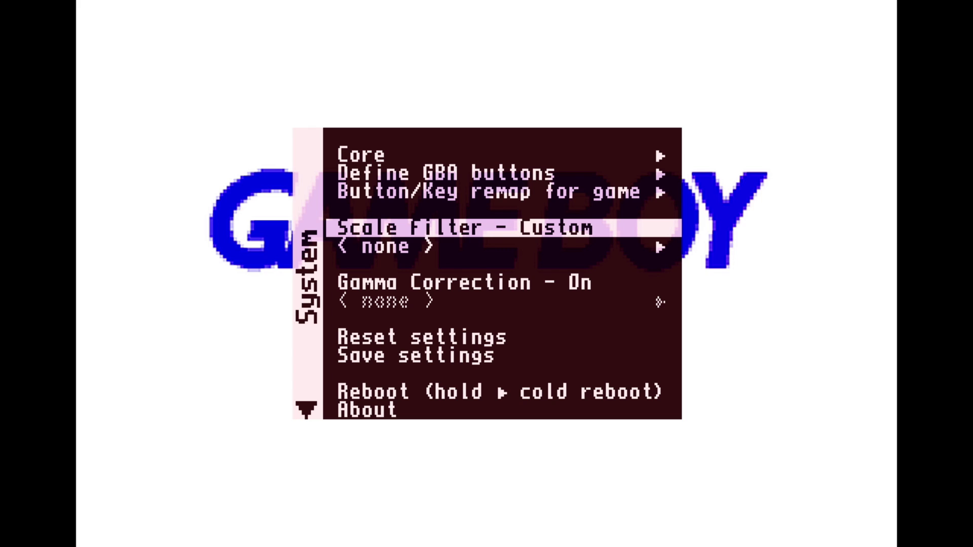
key(Down)
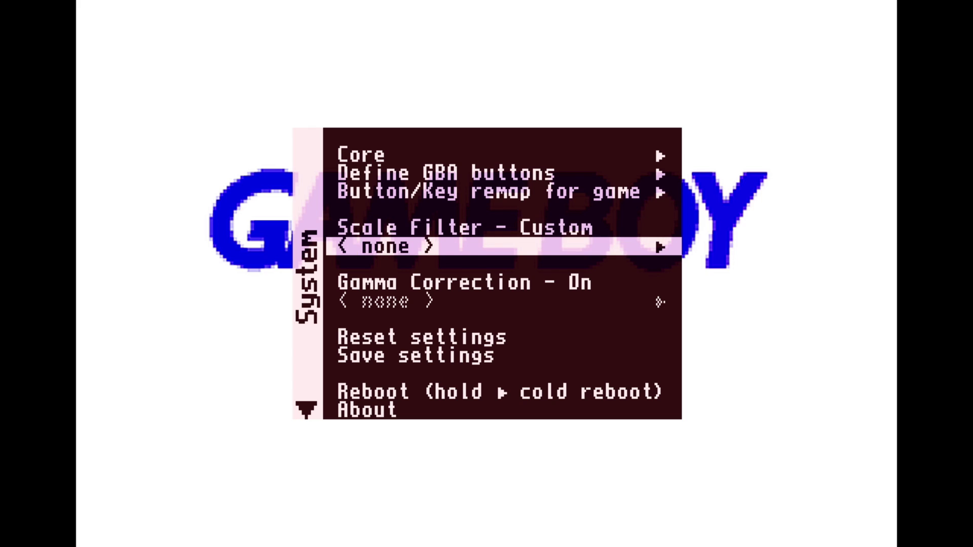
key(Up)
key(Left)
key(Right)
key(Down)
key(Return)
key(Down)
key(Down)
key(Down)
key(Down)
key(Down)
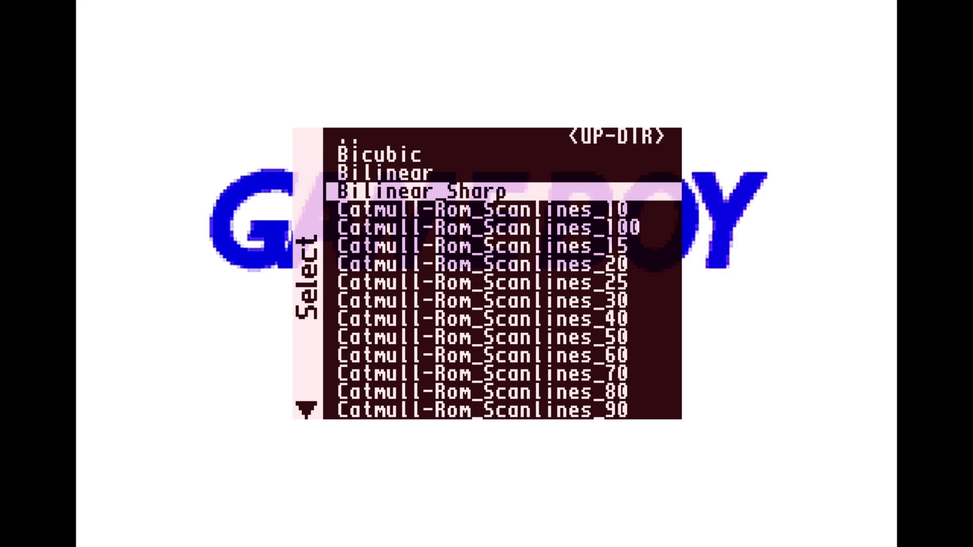
key(Down)
key(Up)
key(Up)
key(Up)
key(Up)
key(Up)
key(Up)
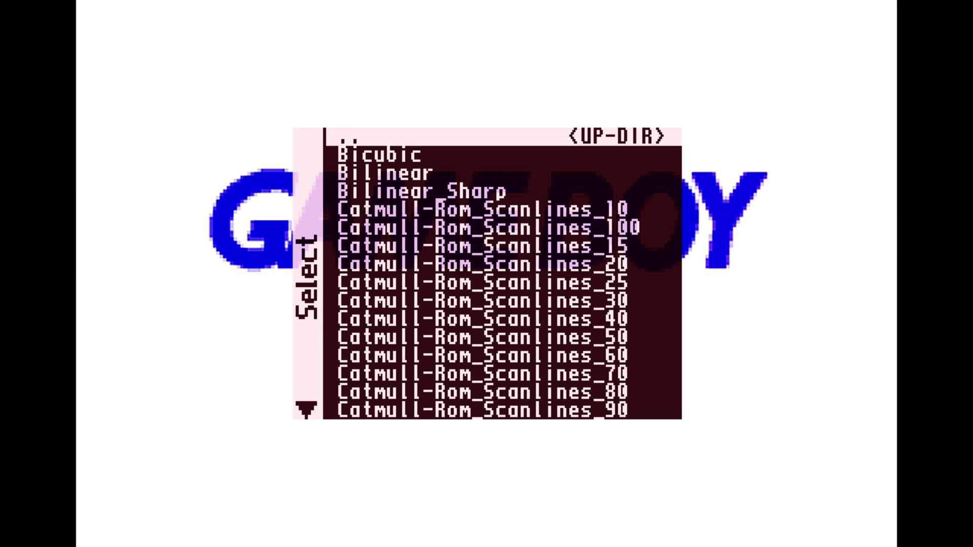
Leave the filter list without choosing a filter and set the Scale Filter to Internal in the System settings.
key(Return)
key(Left)
key(Right)
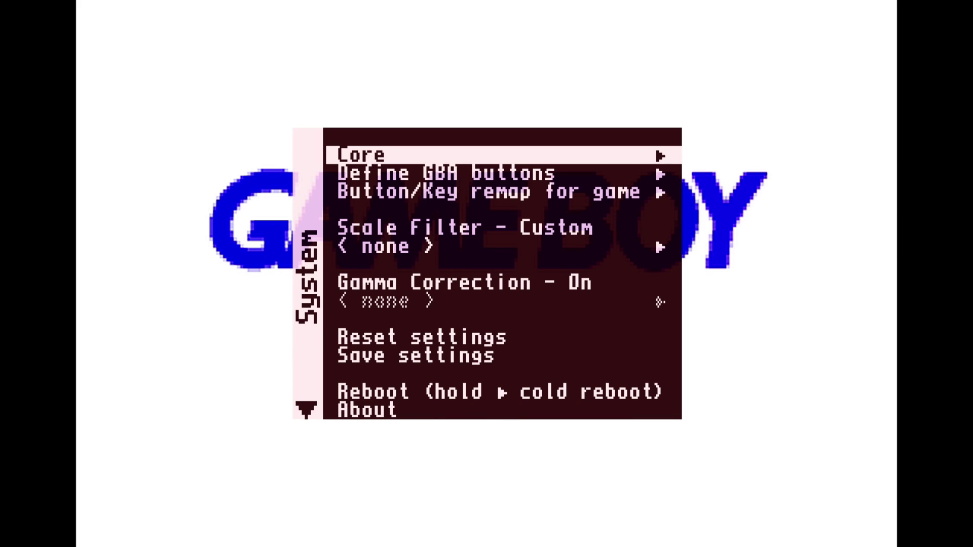
key(Down)
key(Down)
key(Down)
key(Left)
Look over the Gamma Correction, Reset settings and Save settings entries, and leave the System settings.
key(Down)
key(Down)
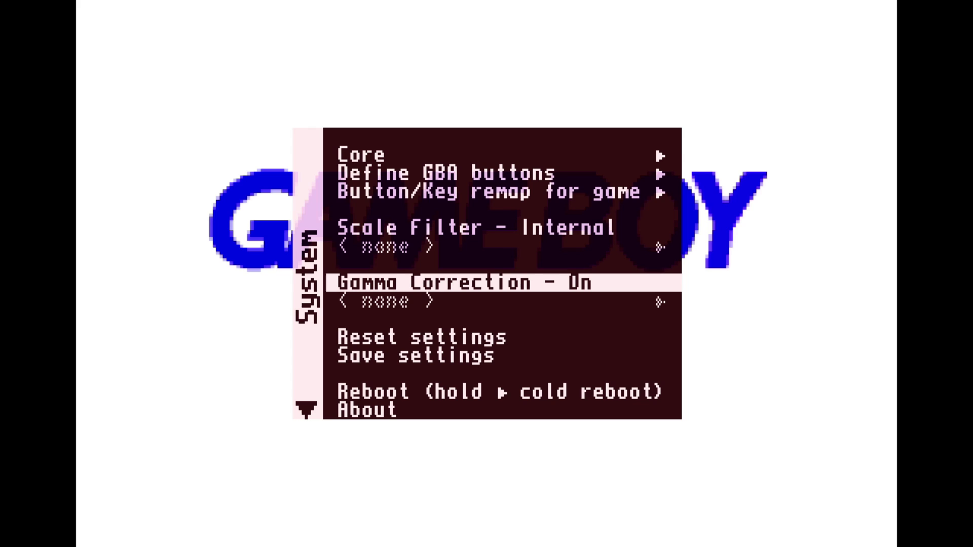
key(Down)
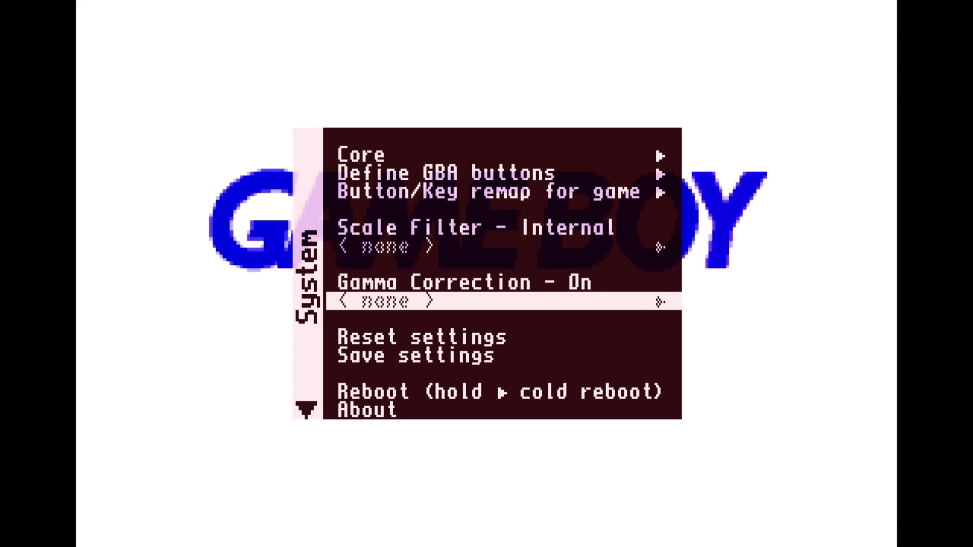
key(Down)
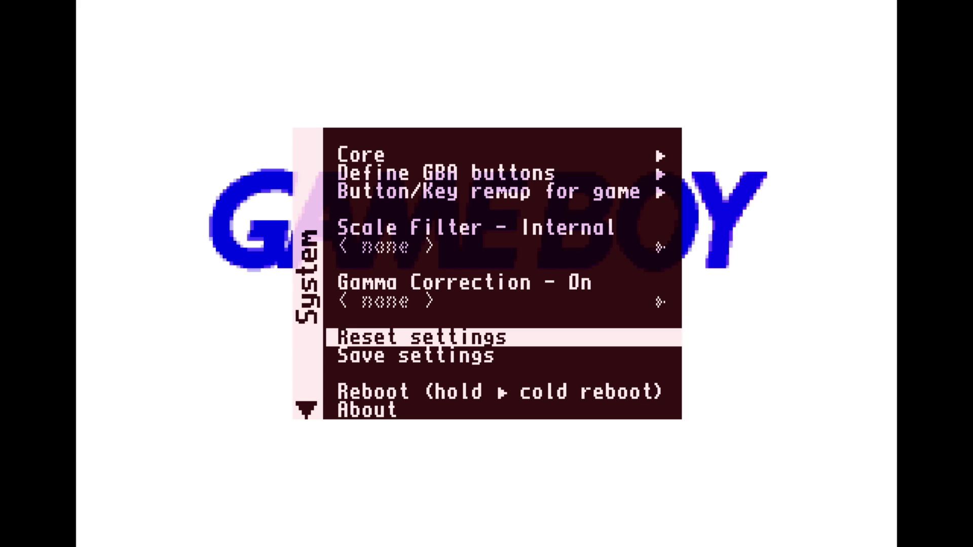
key(Down)
key(Left)
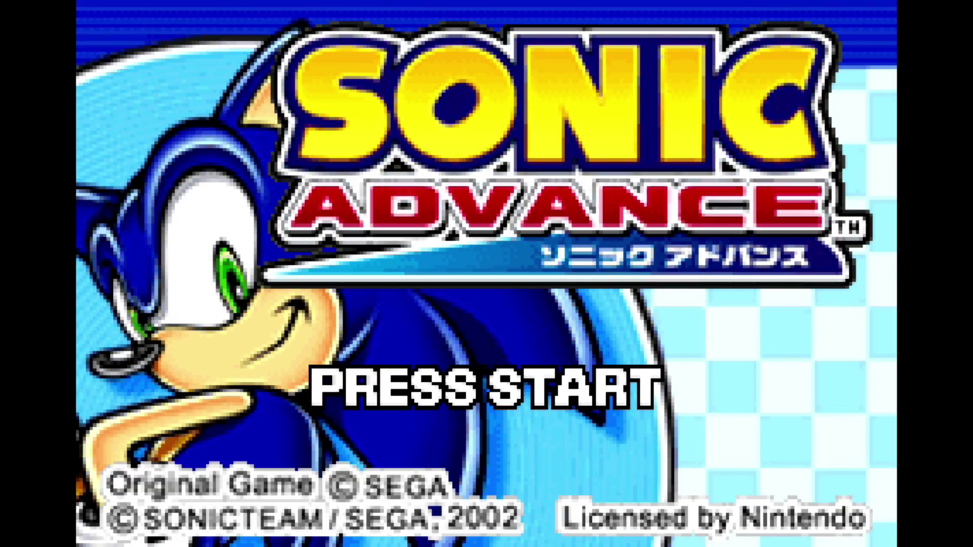
Start a new game in Sonic Advance with Sonic the Hedgehog and enter Neo Green Hill Zone Act 1.
key(Return)
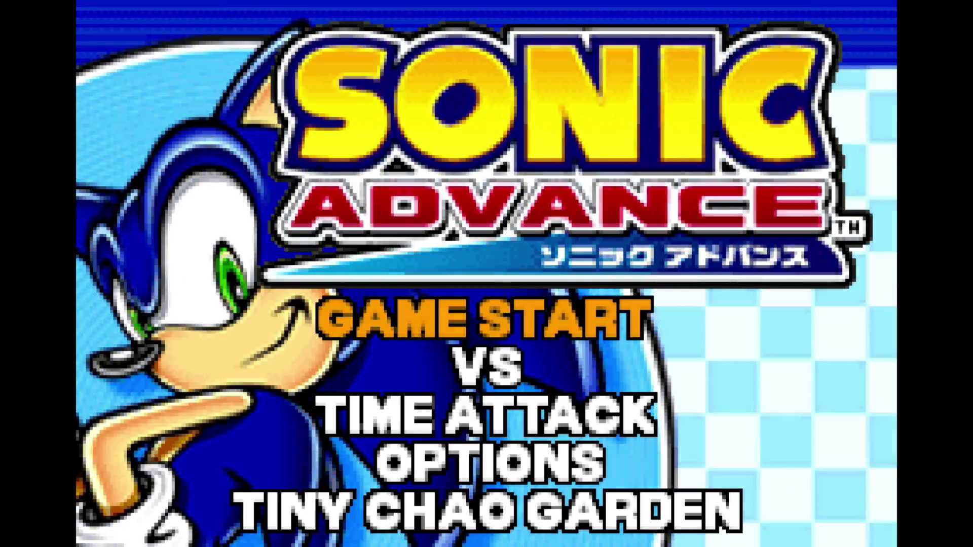
key(Return)
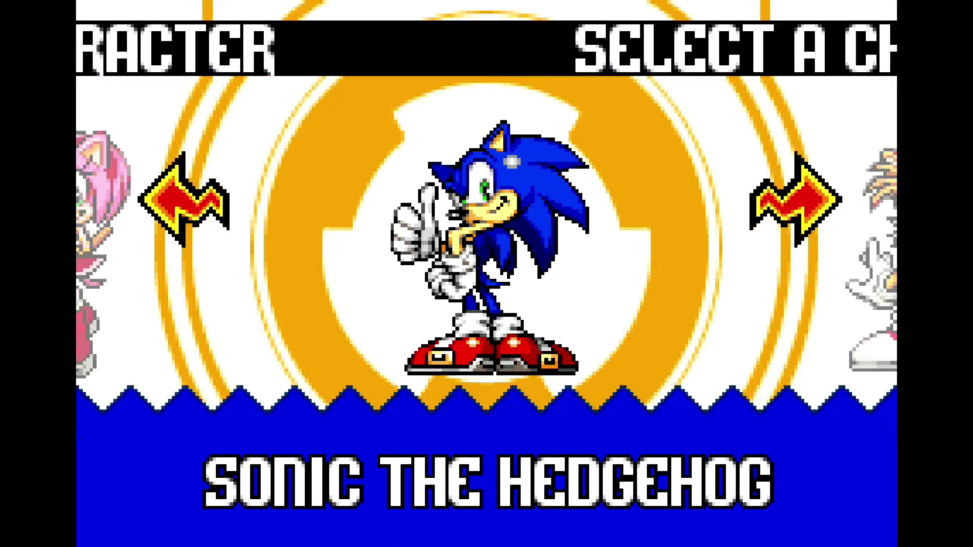
key(Return)
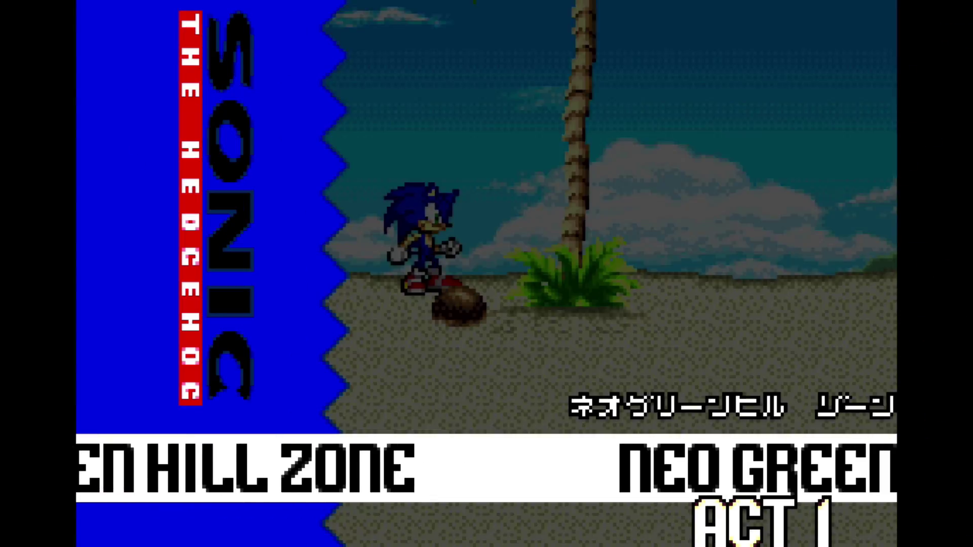
key(x)
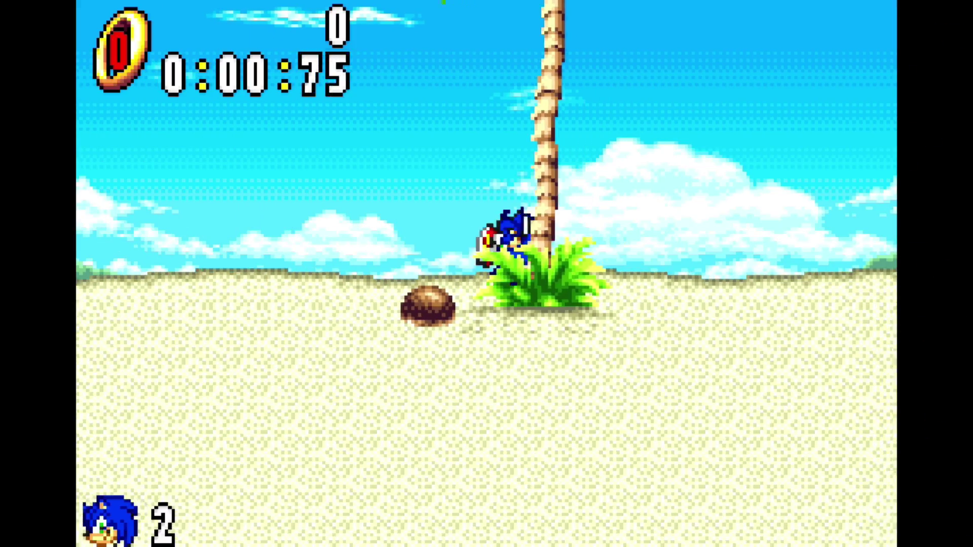
key(Return)
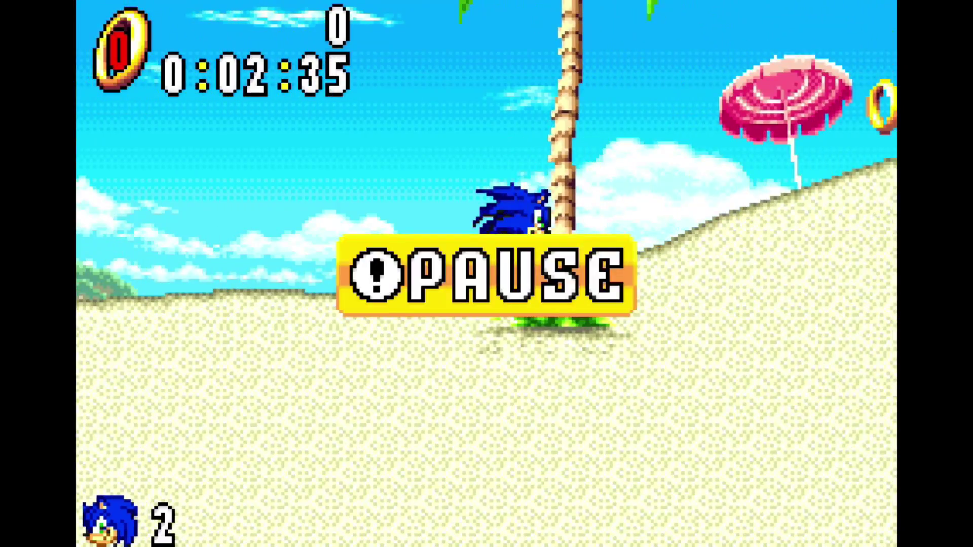
key(Return)
key(Right)
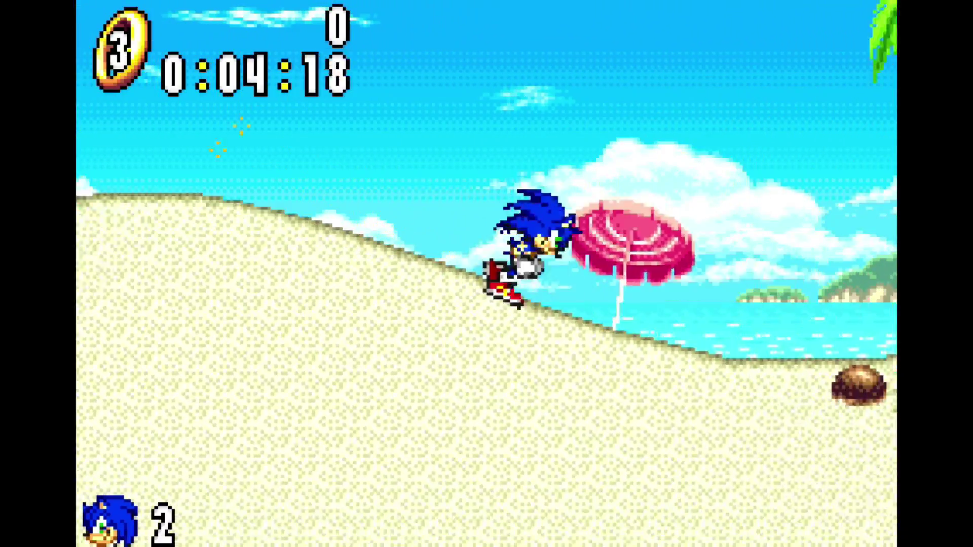
key(Right)
key(x)
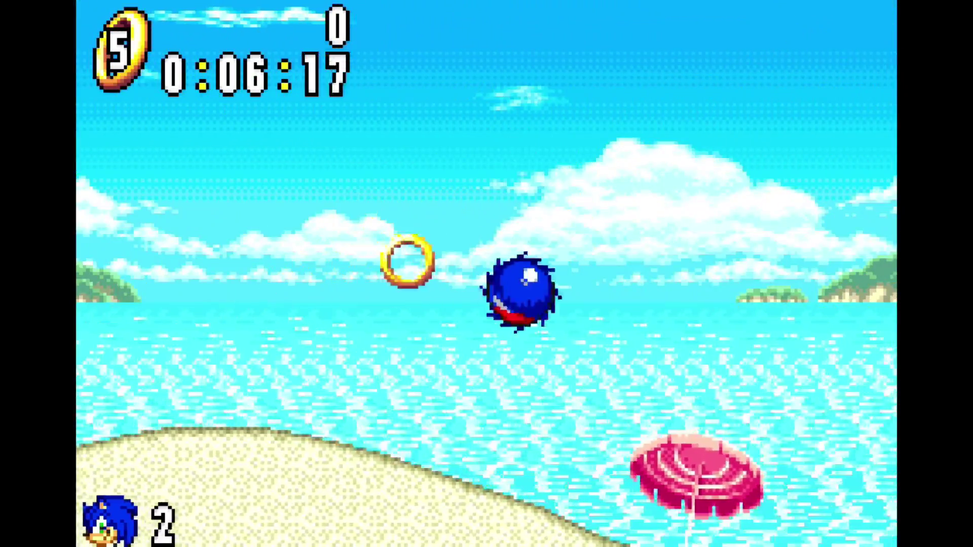
key(Right)
key(x)
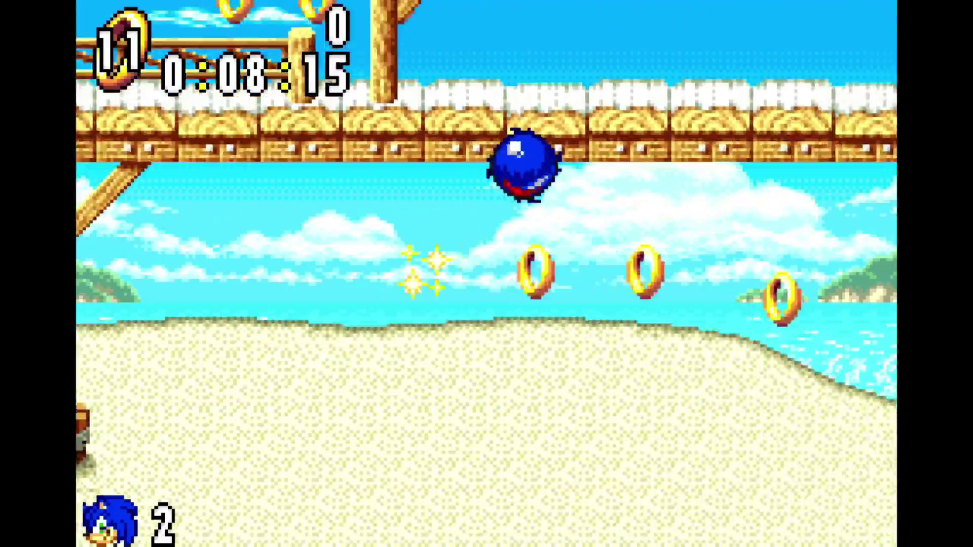
key(Right)
key(x)
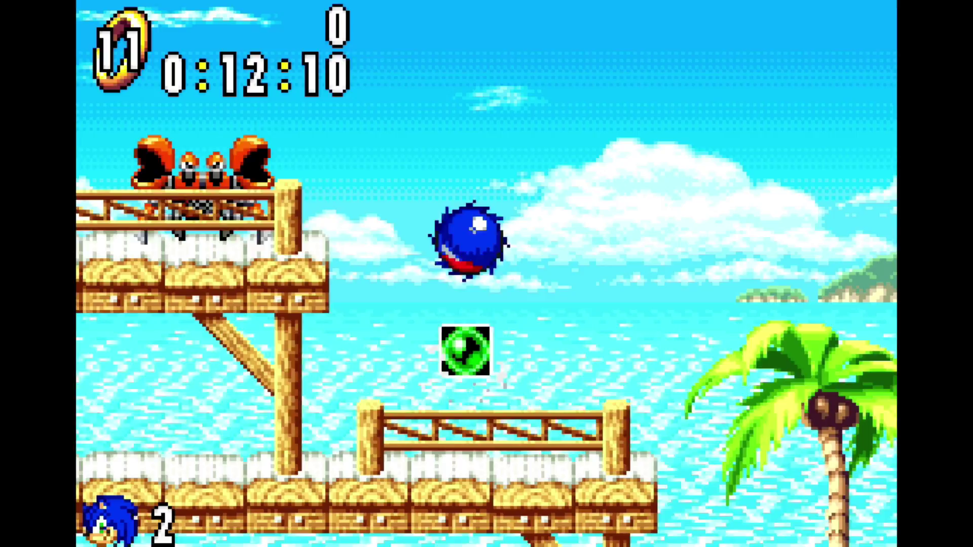
key(x)
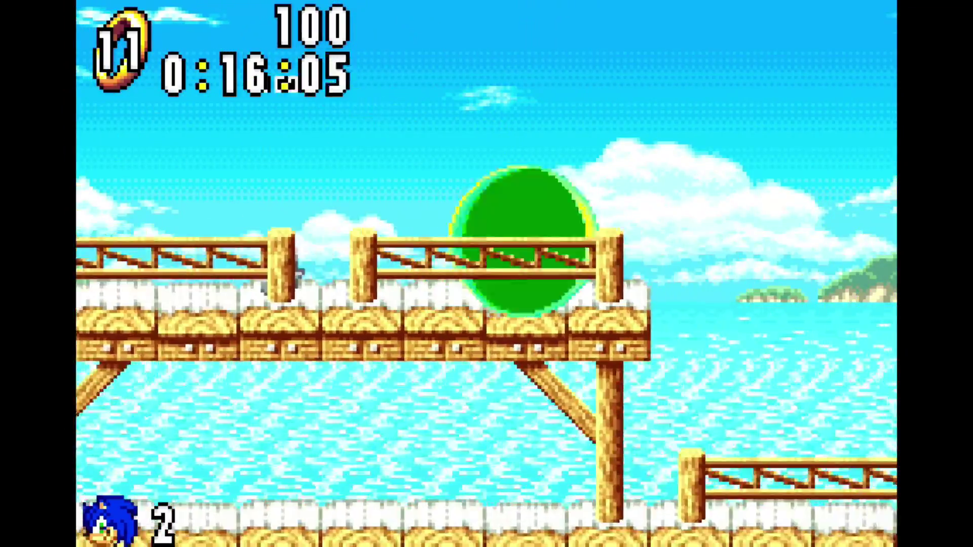
key(Right)
key(x)
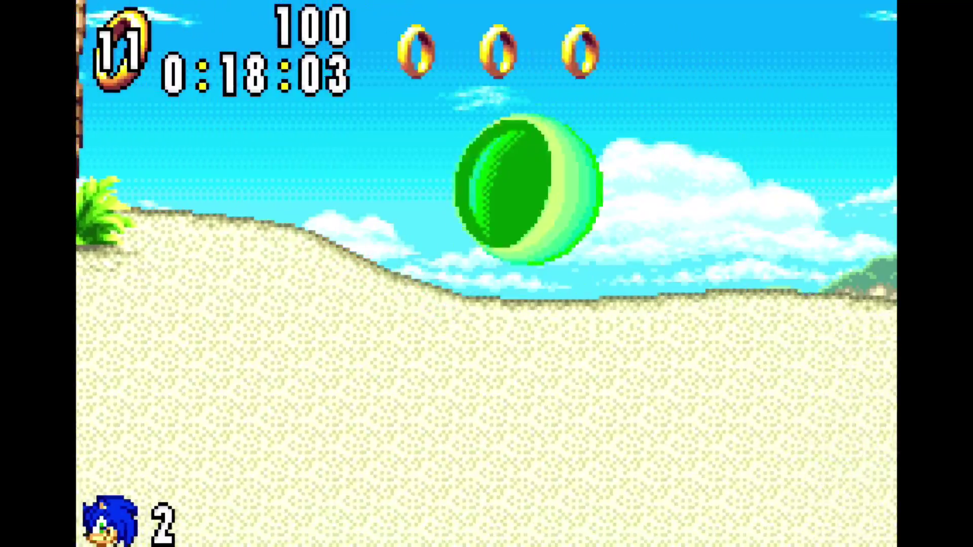
key(x)
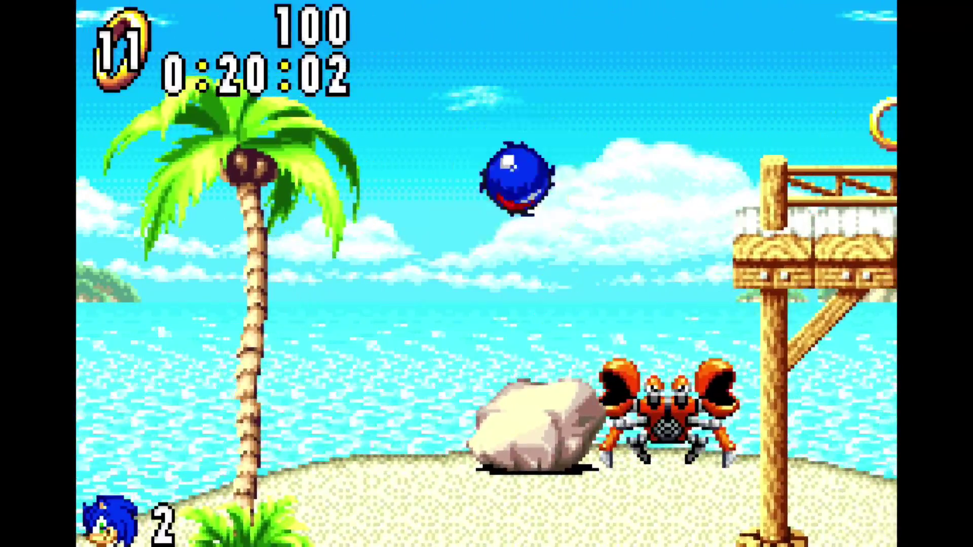
key(Right)
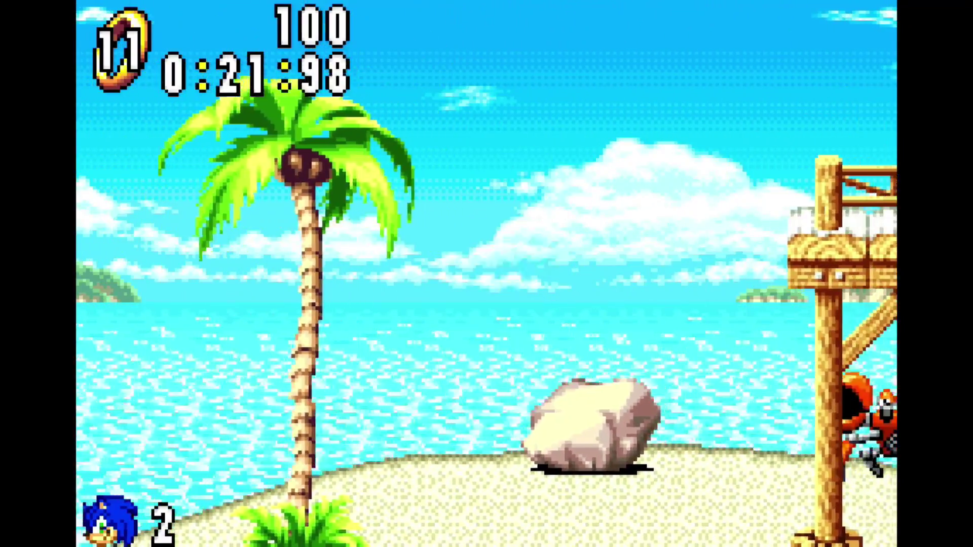
key(x)
key(Right)
key(x)
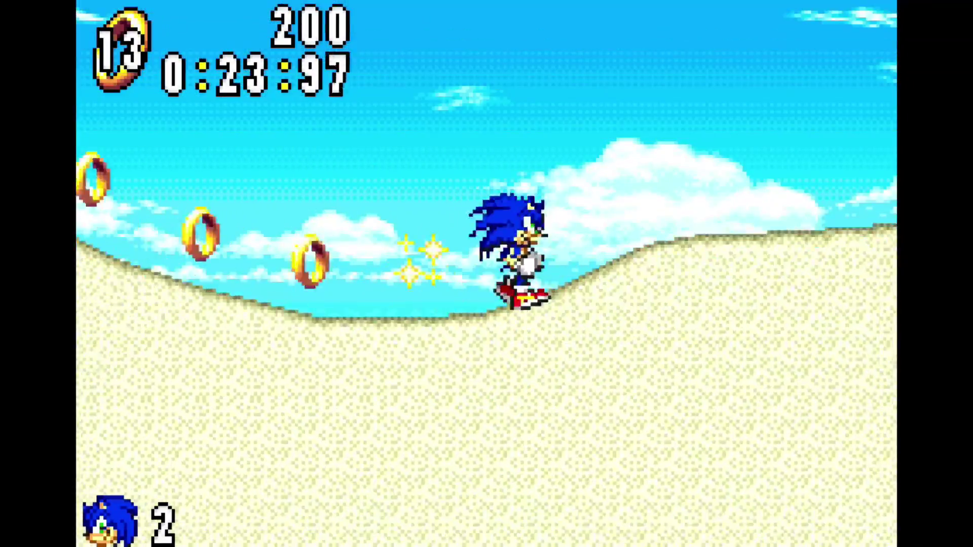
key(Right)
key(x)
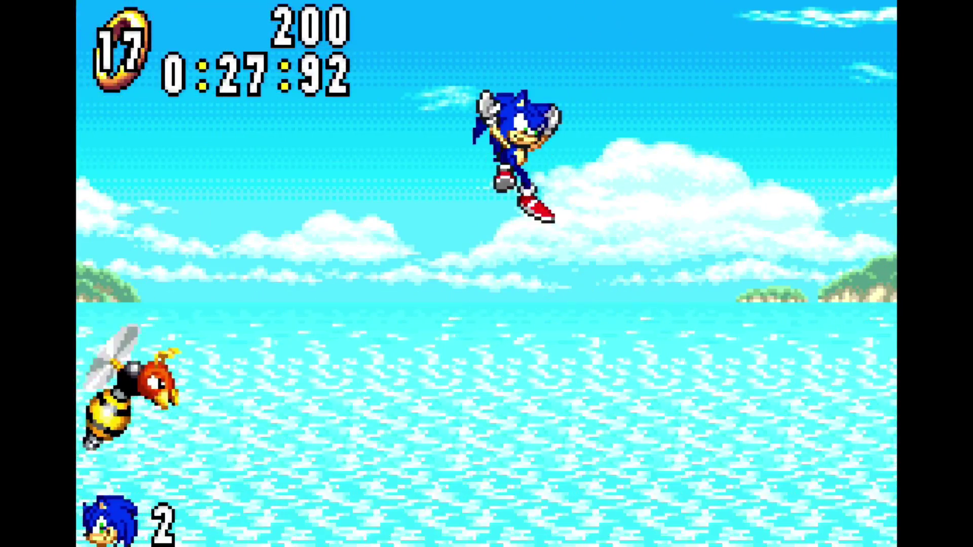
key(Right)
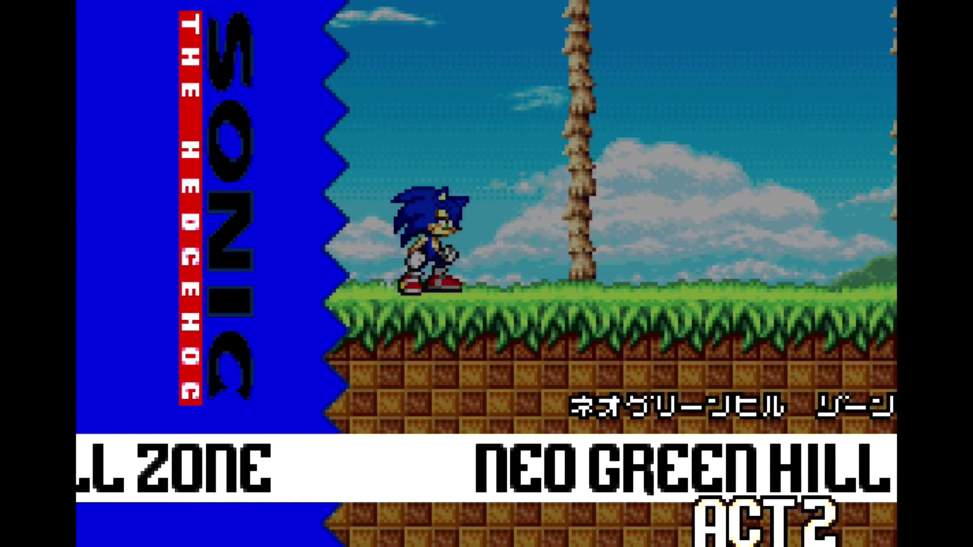
key(Right)
key(x)
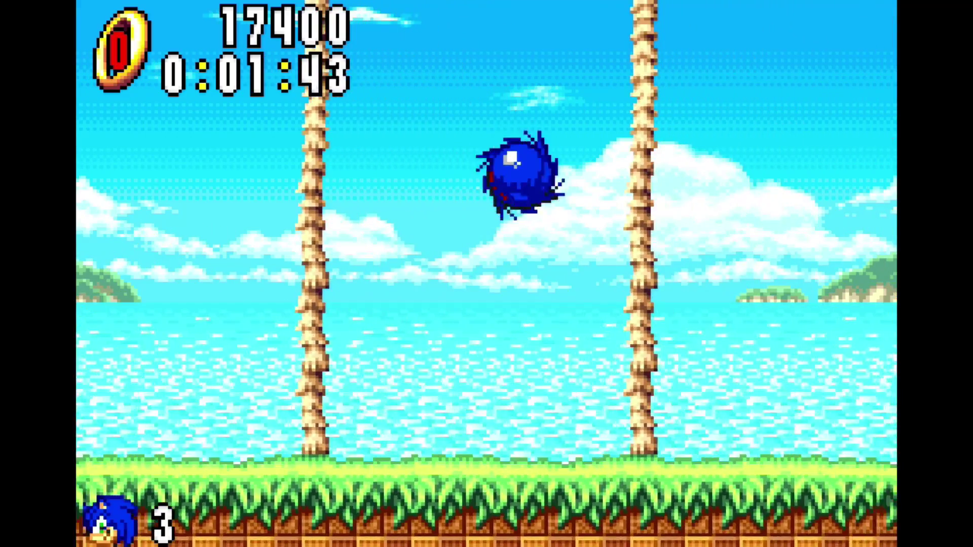
key(Right)
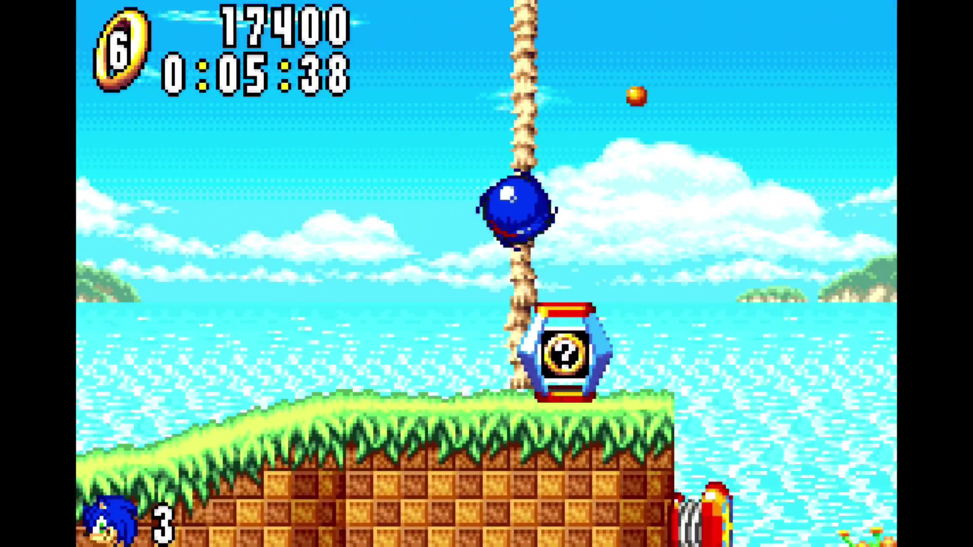
key(Right)
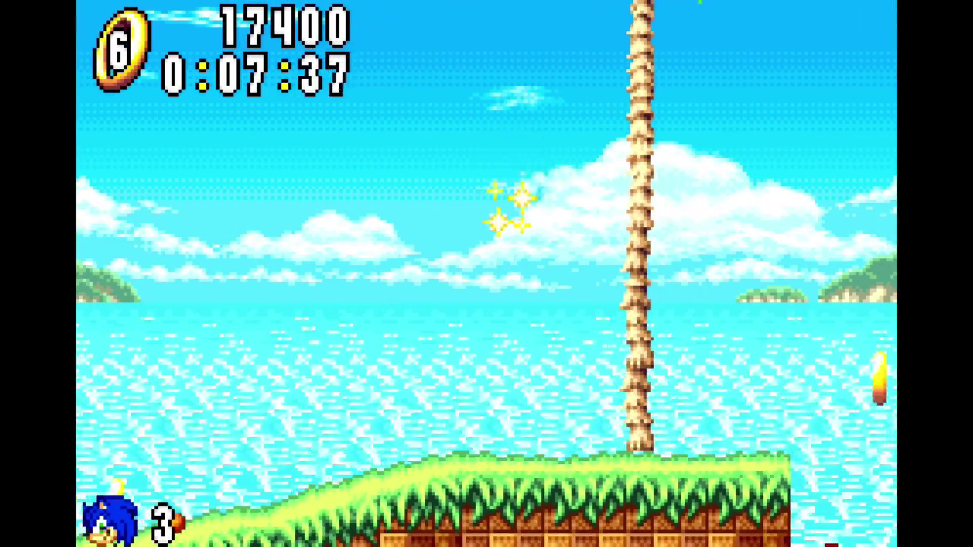
key(Right)
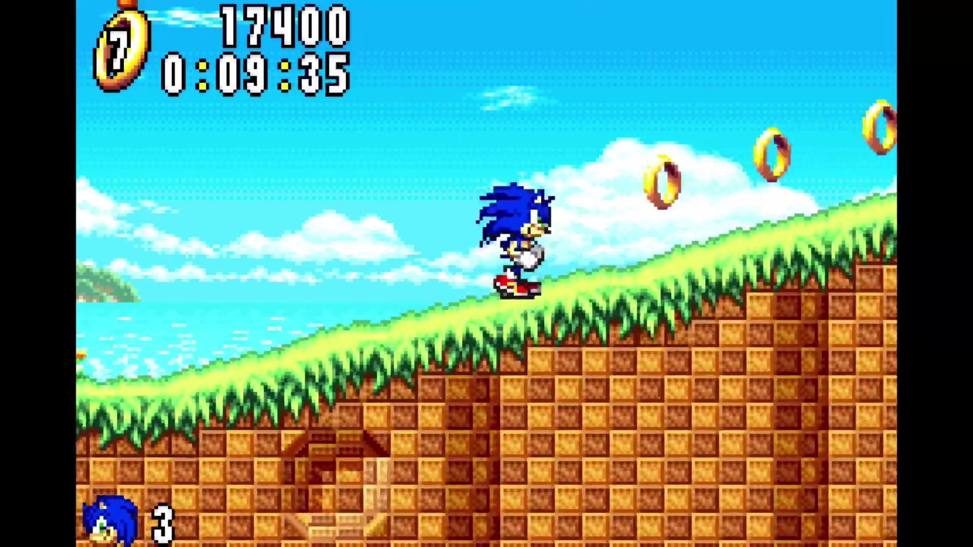
key(Right)
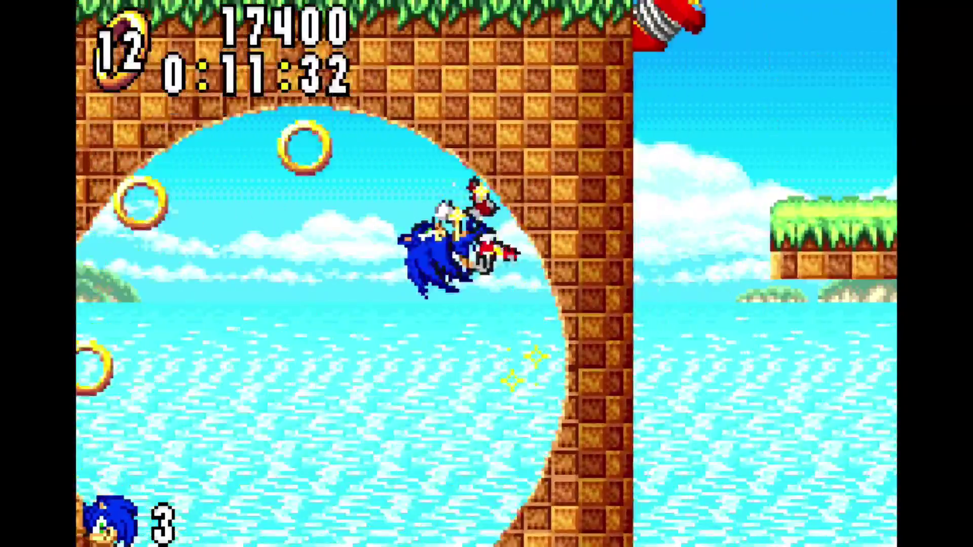
key(Right)
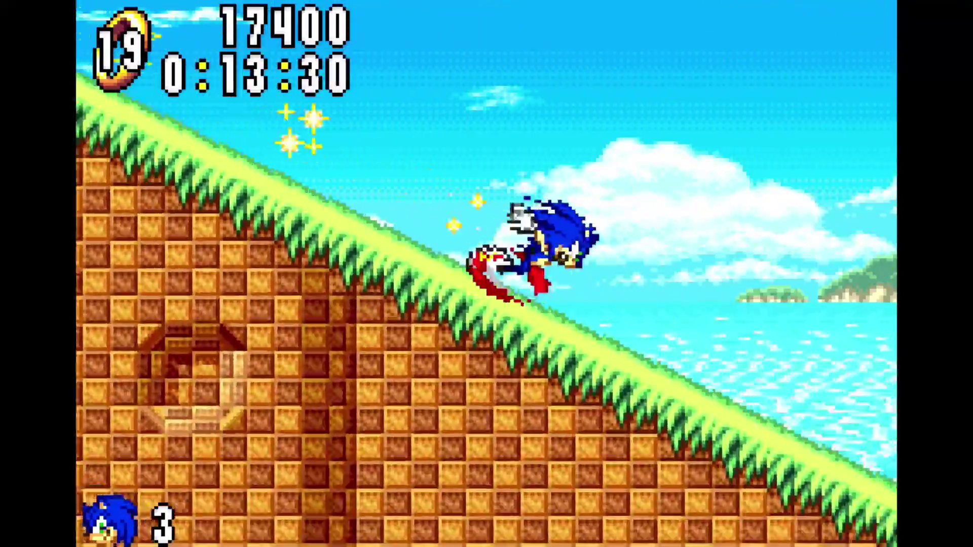
key(Right)
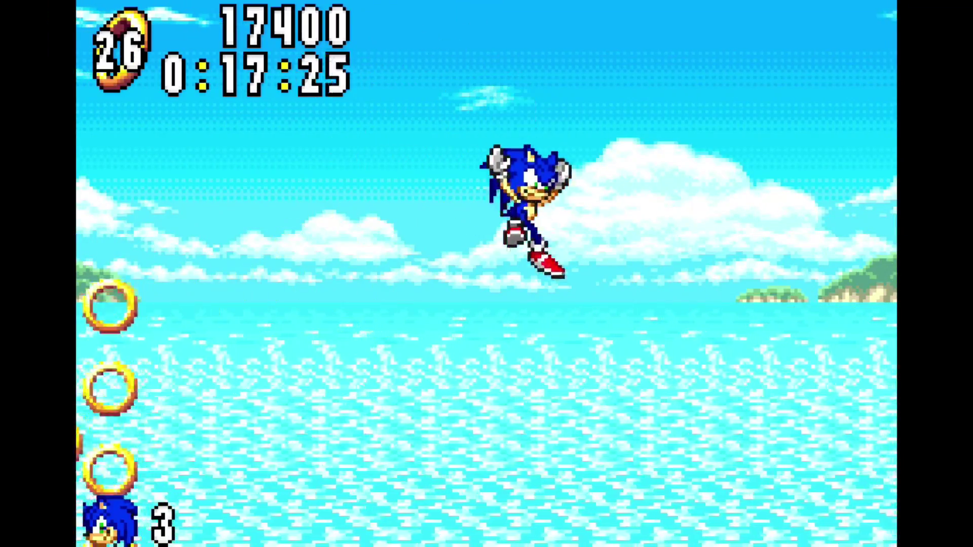
key(Right)
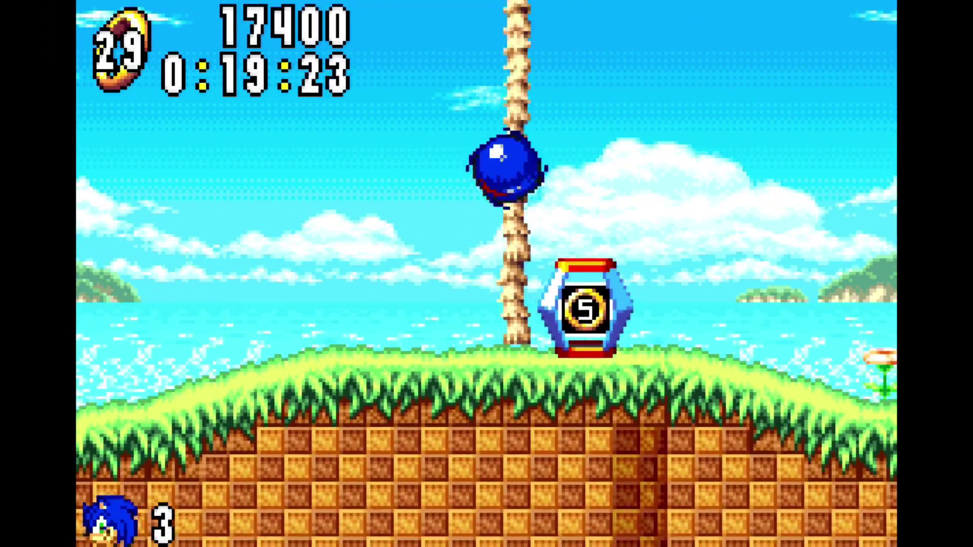
key(Right)
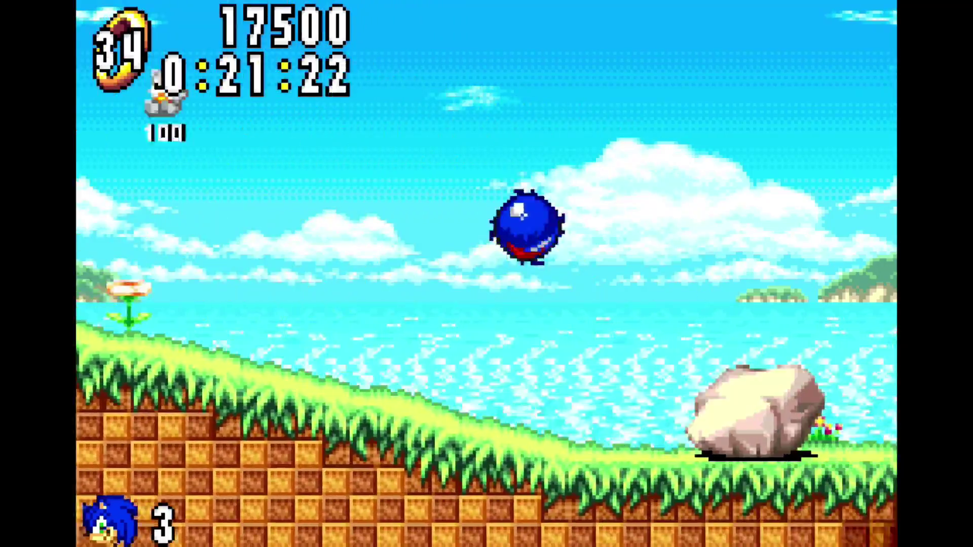
key(Right)
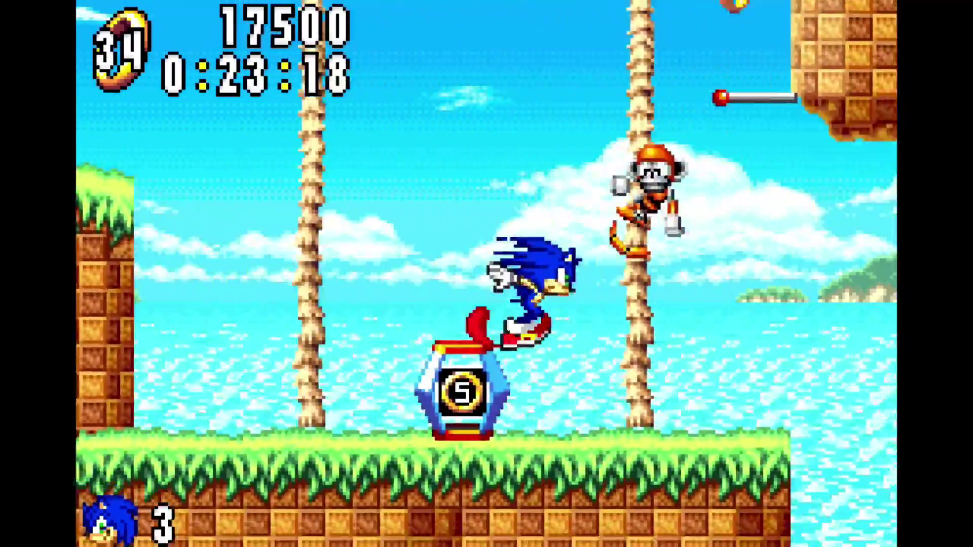
key(Right)
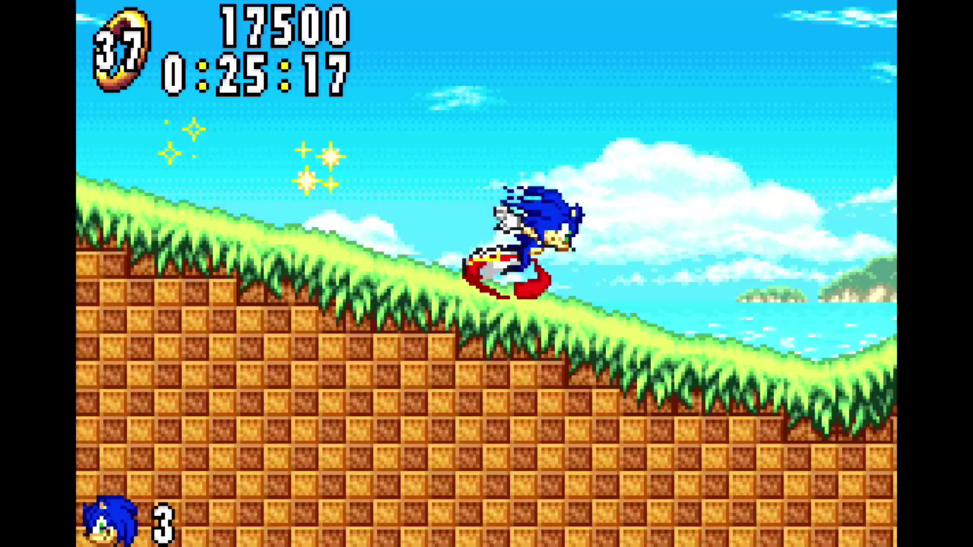
key(Right)
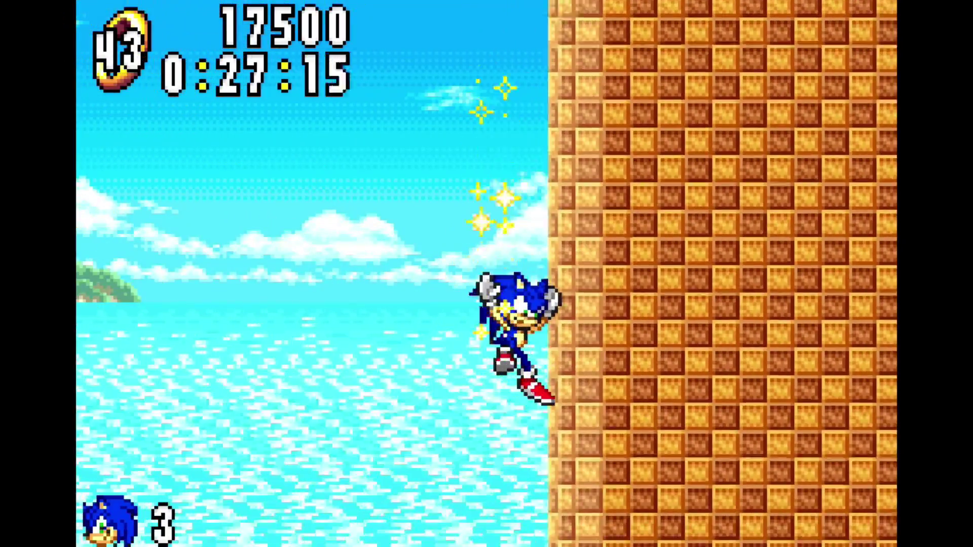
key(Right)
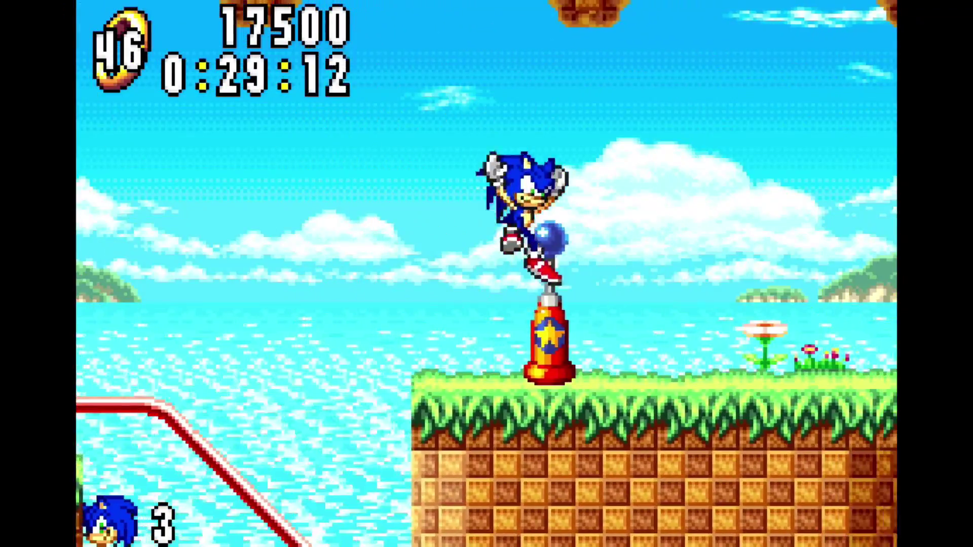
key(z)
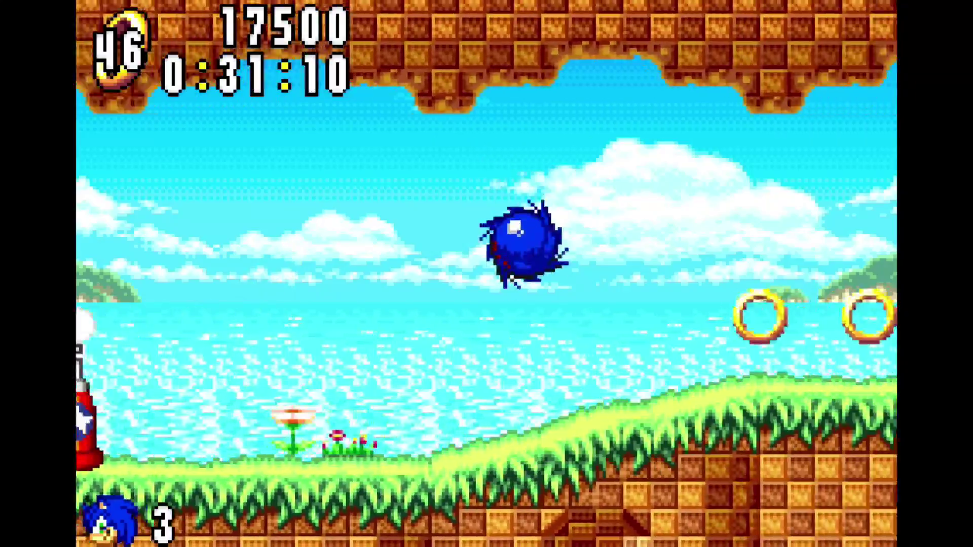
key(Right)
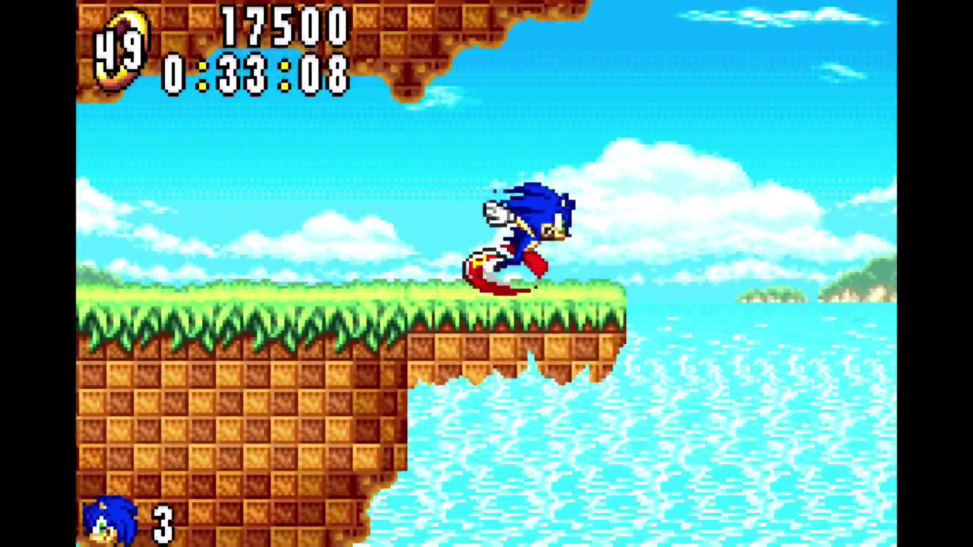
key(Left)
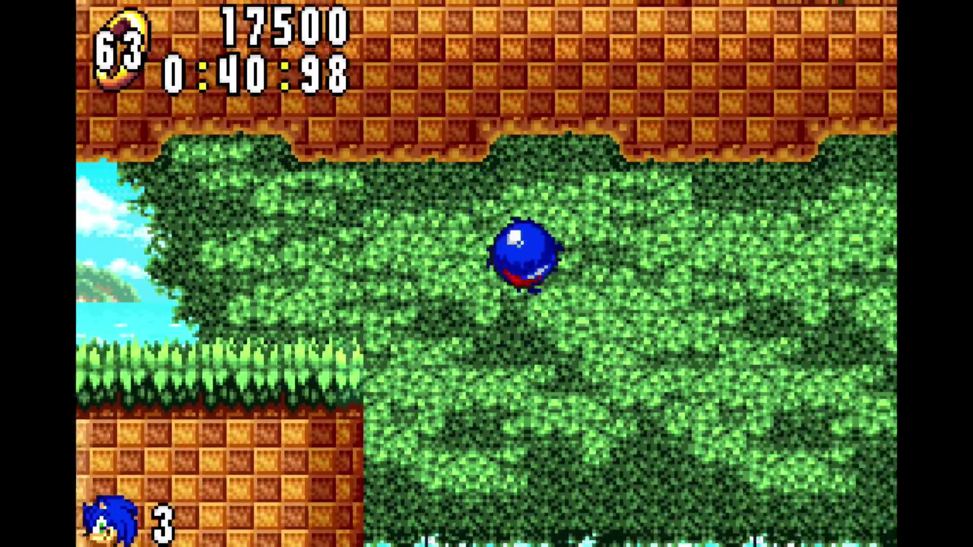
key(Right)
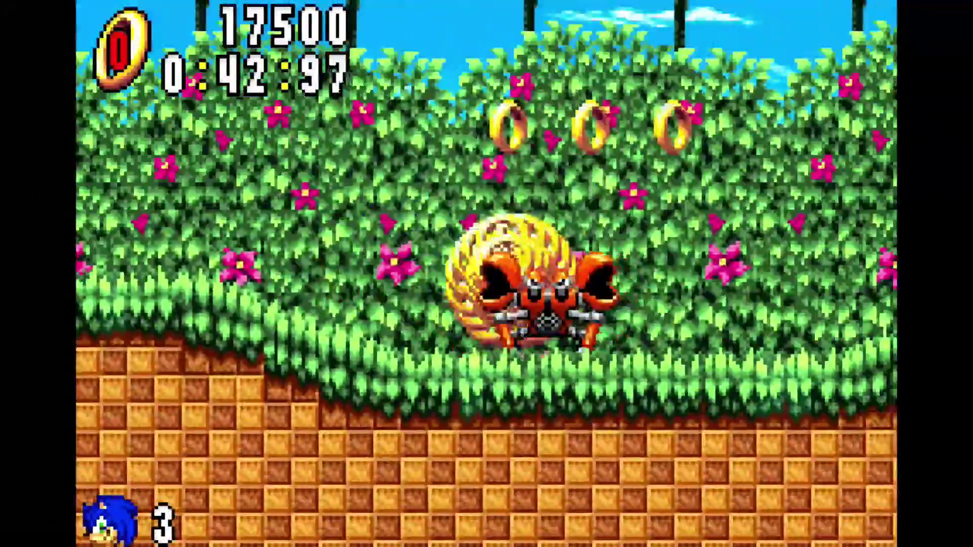
key(z)
key(Right)
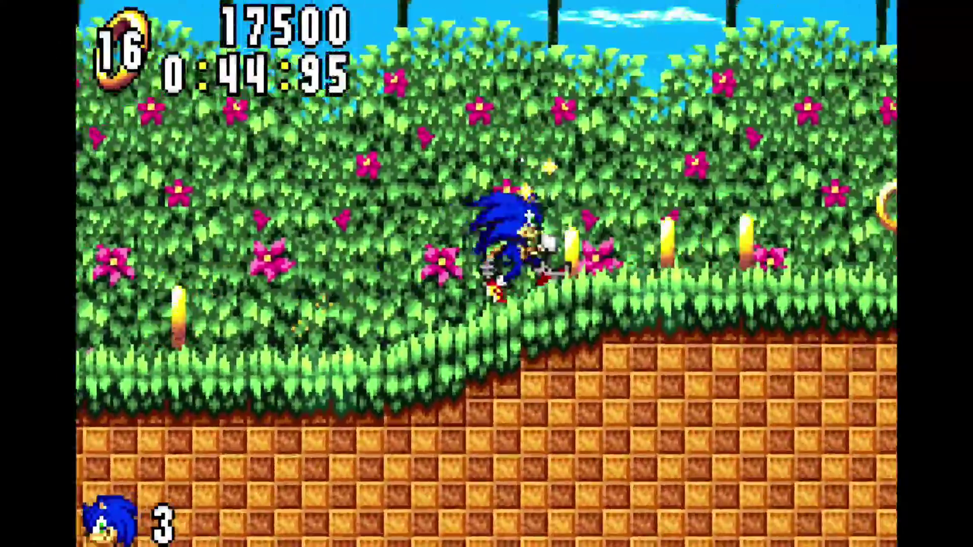
key(Right)
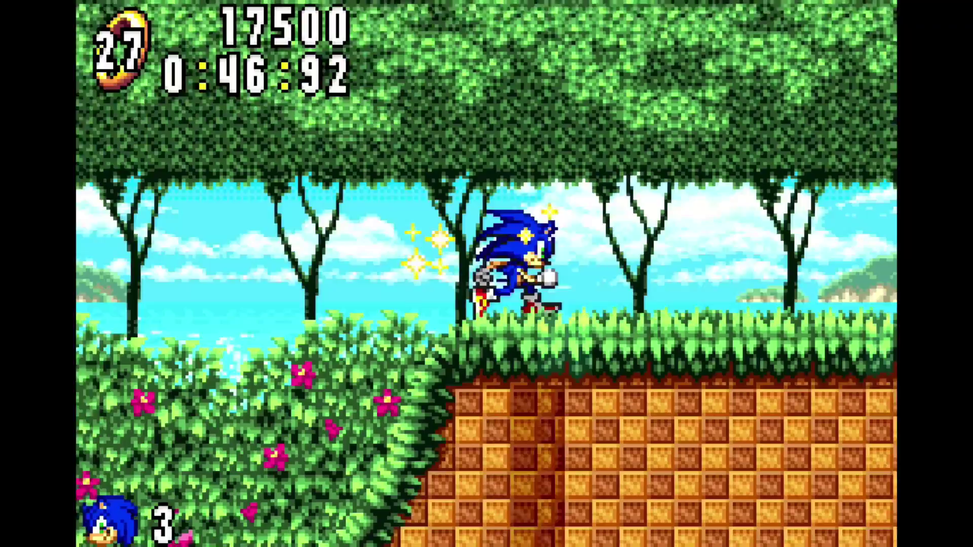
key(Right)
key(z)
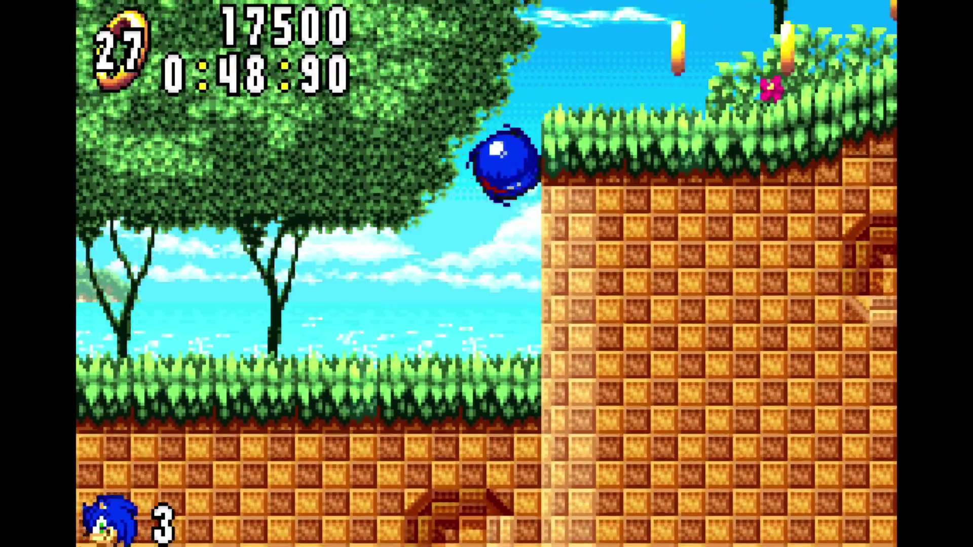
key(z)
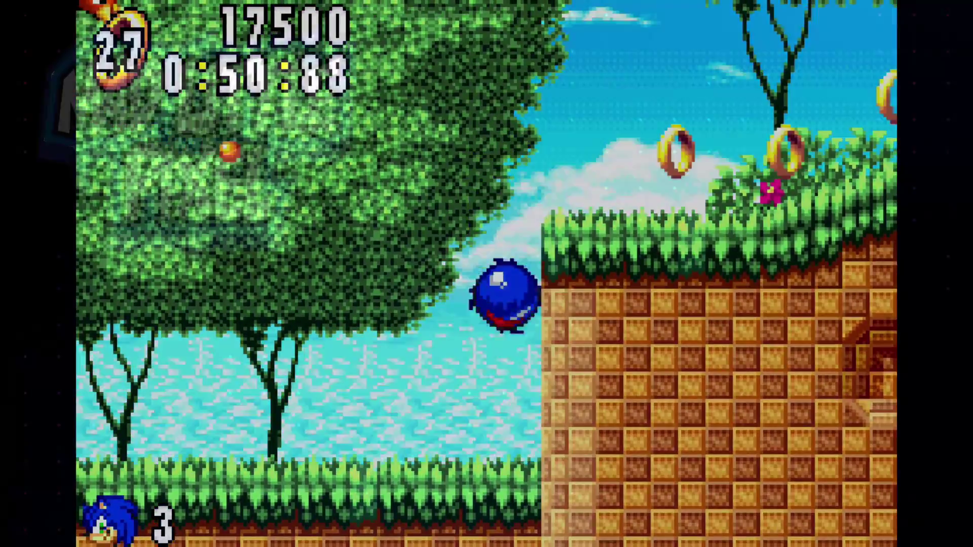